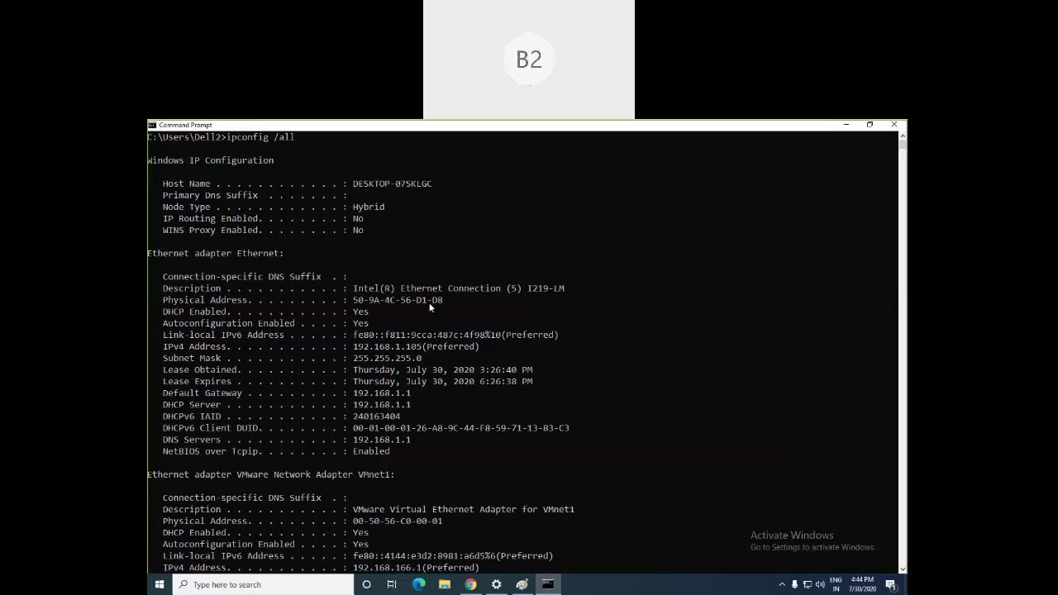
Step: Scroll the ipconfig /all output and highlight the VMnet8 DHCP server and Ethernet IPv4 192.168.1.105
{"action": "scroll", "coordinate": [427, 303], "scroll_direction": "down", "scroll_amount": 2}
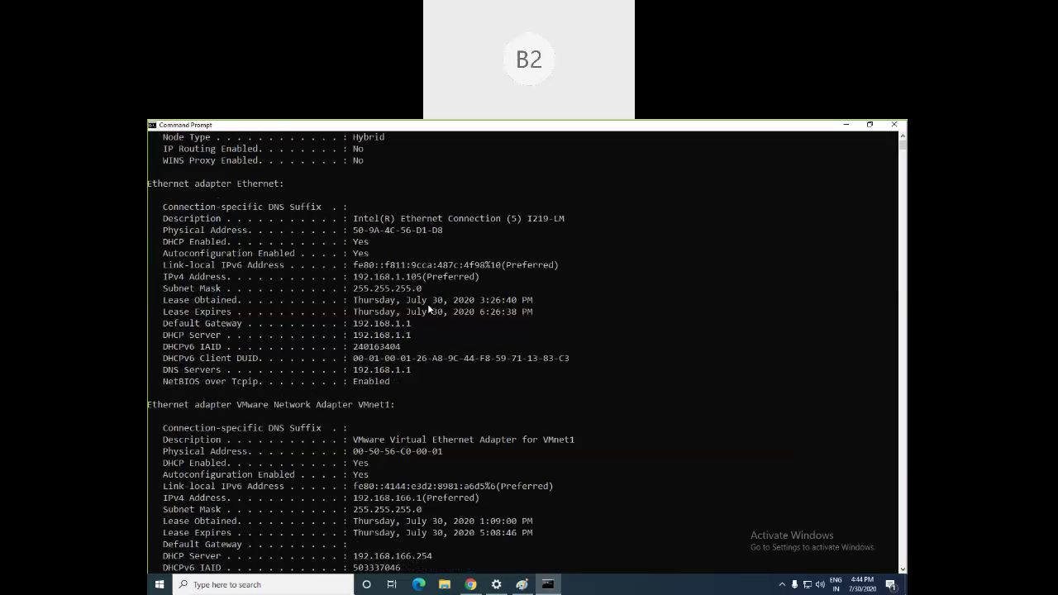
{"action": "scroll", "coordinate": [427, 303], "scroll_direction": "down", "scroll_amount": 12}
{"action": "scroll", "coordinate": [427, 312], "scroll_direction": "down", "scroll_amount": 2}
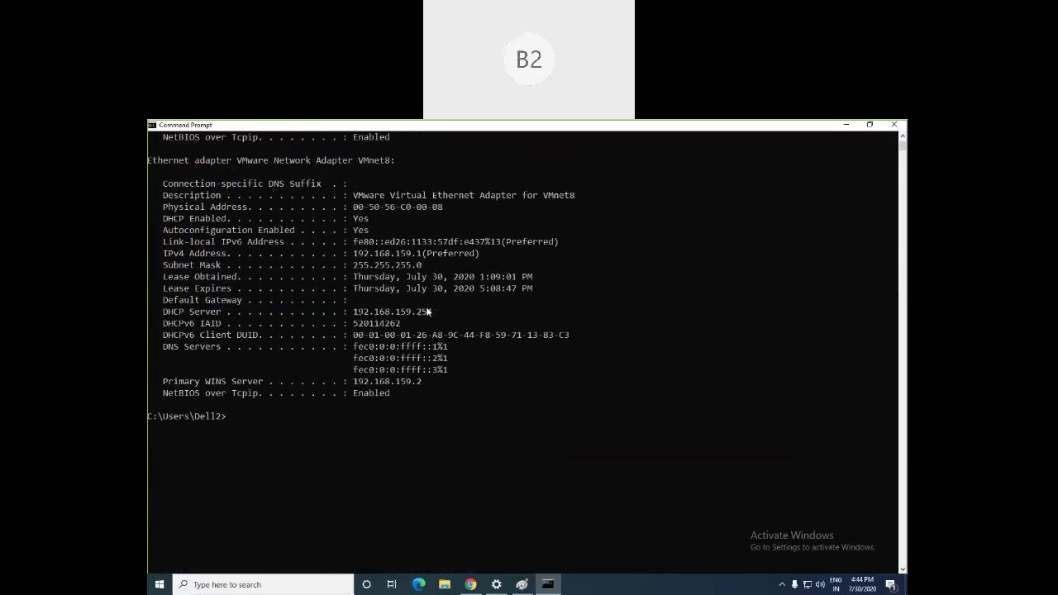
{"action": "scroll", "coordinate": [427, 311], "scroll_direction": "up", "scroll_amount": 2}
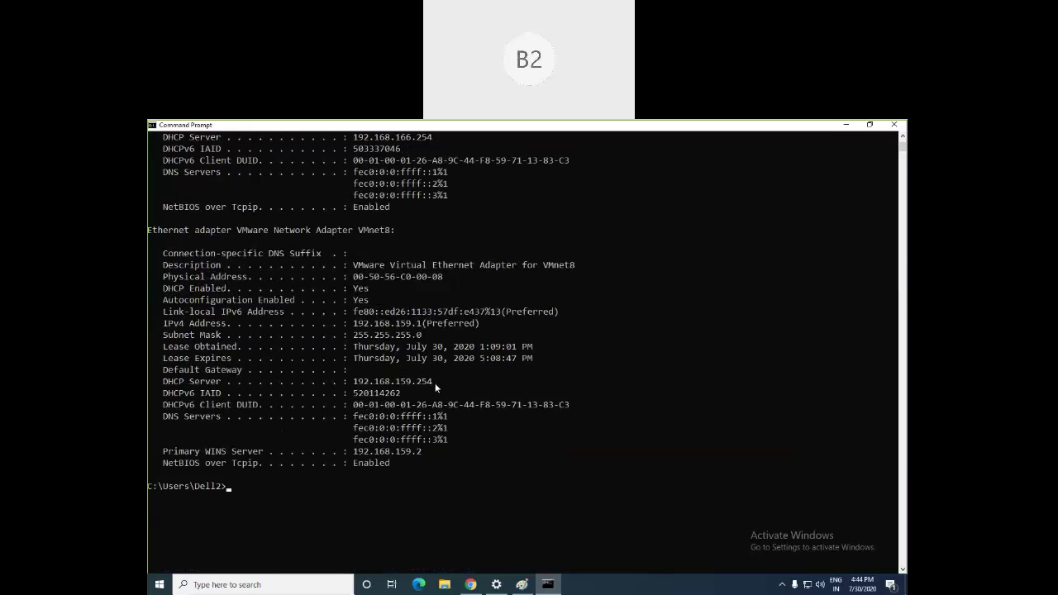
{"action": "left_click_drag", "start_coordinate": [446, 382], "coordinate": [385, 383]}
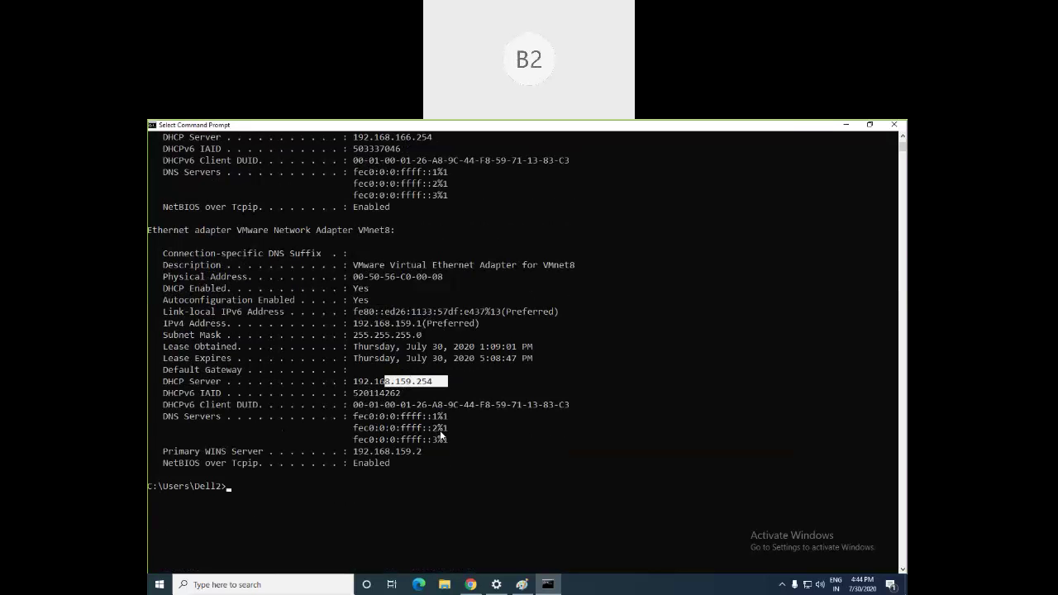
{"action": "scroll", "coordinate": [409, 436], "scroll_direction": "up", "scroll_amount": 2}
{"action": "scroll", "coordinate": [438, 399], "scroll_direction": "up", "scroll_amount": 1}
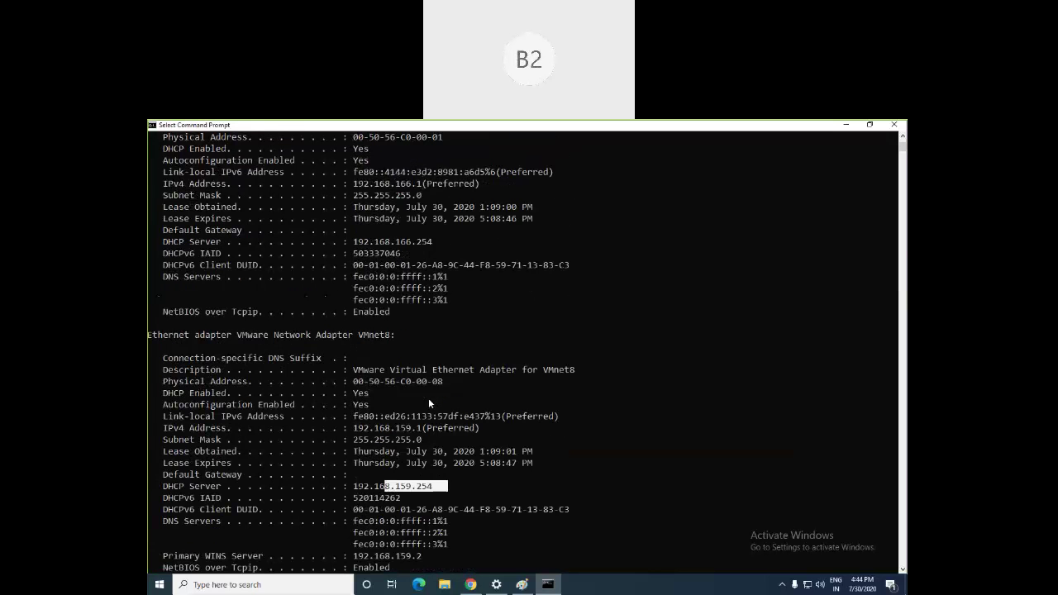
{"action": "scroll", "coordinate": [425, 430], "scroll_direction": "up", "scroll_amount": 3}
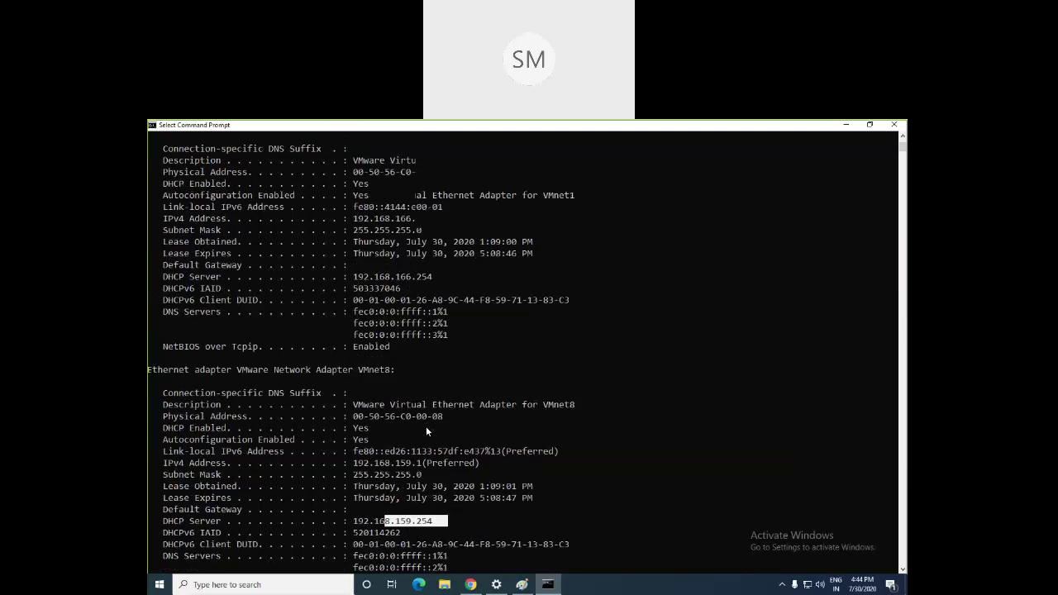
{"action": "scroll", "coordinate": [427, 430], "scroll_direction": "up", "scroll_amount": 8}
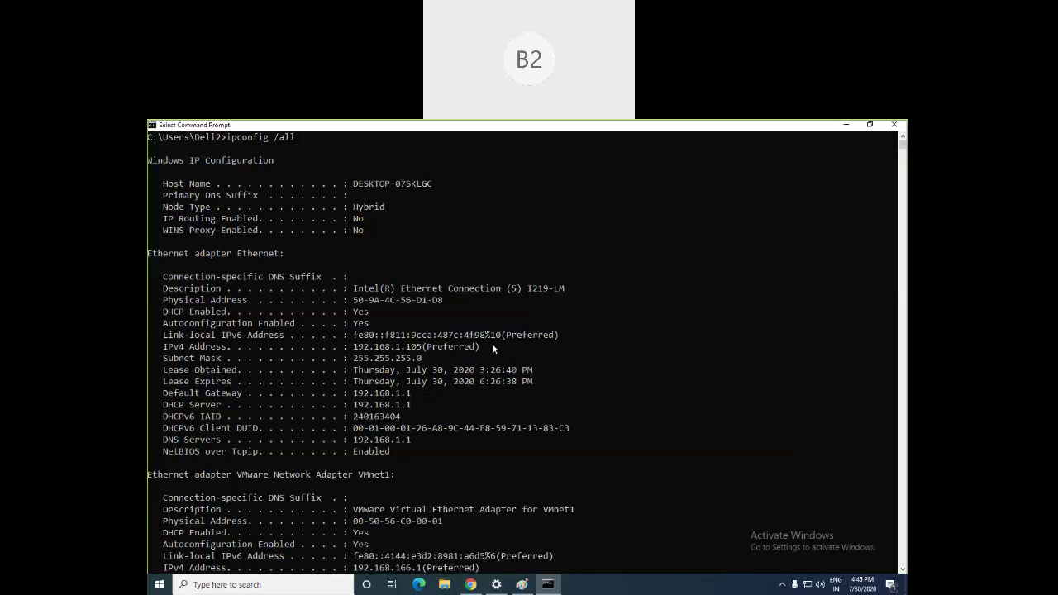
{"action": "left_click_drag", "start_coordinate": [494, 347], "coordinate": [162, 348]}
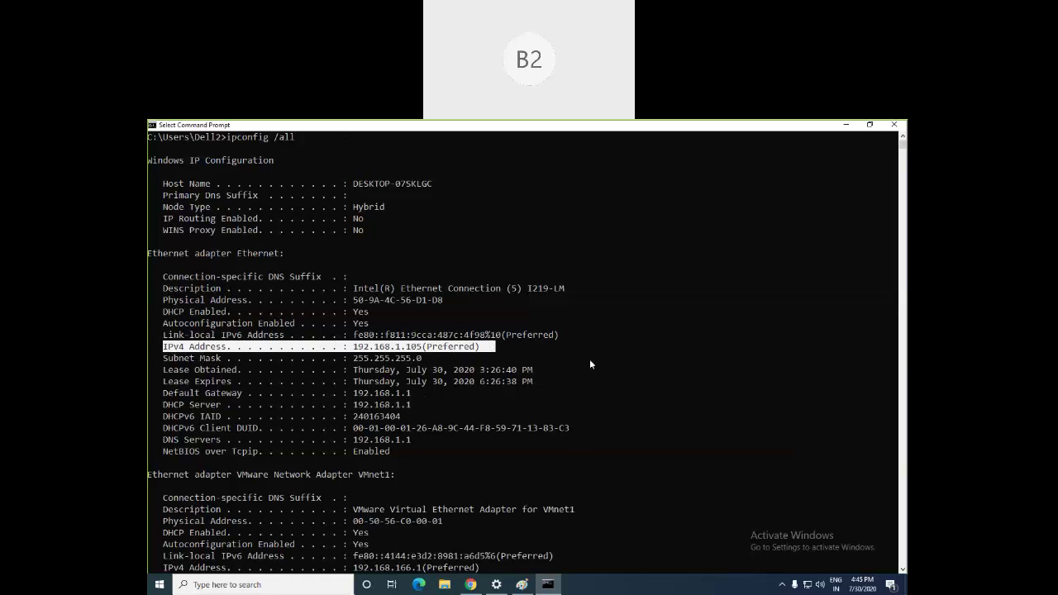
Step: Open the Network & Internet status settings from the taskbar network icon
{"action": "left_click", "coordinate": [468, 585]}
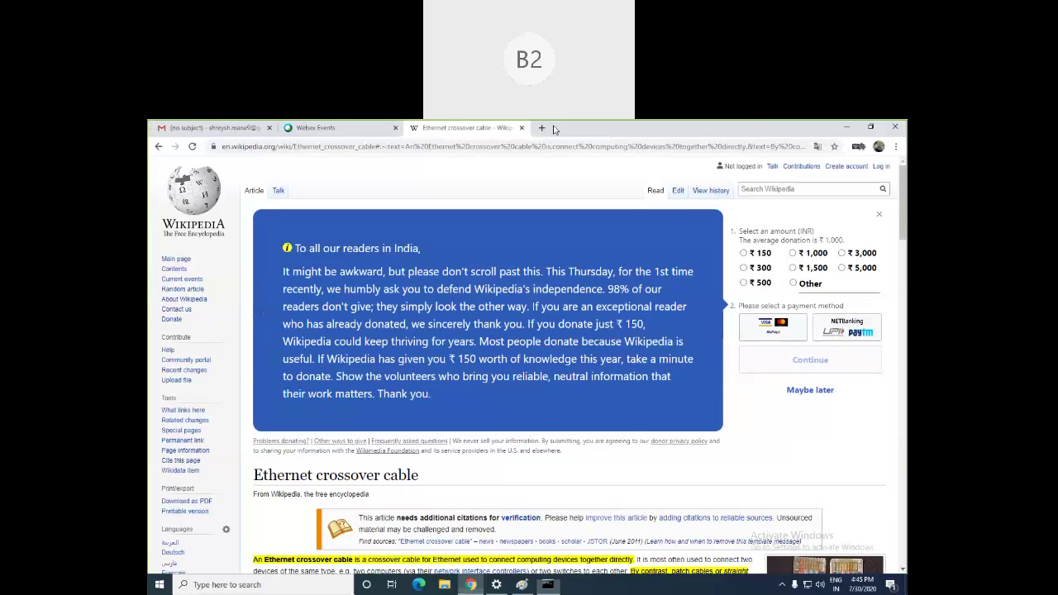
{"action": "key", "text": "alt+Tab"}
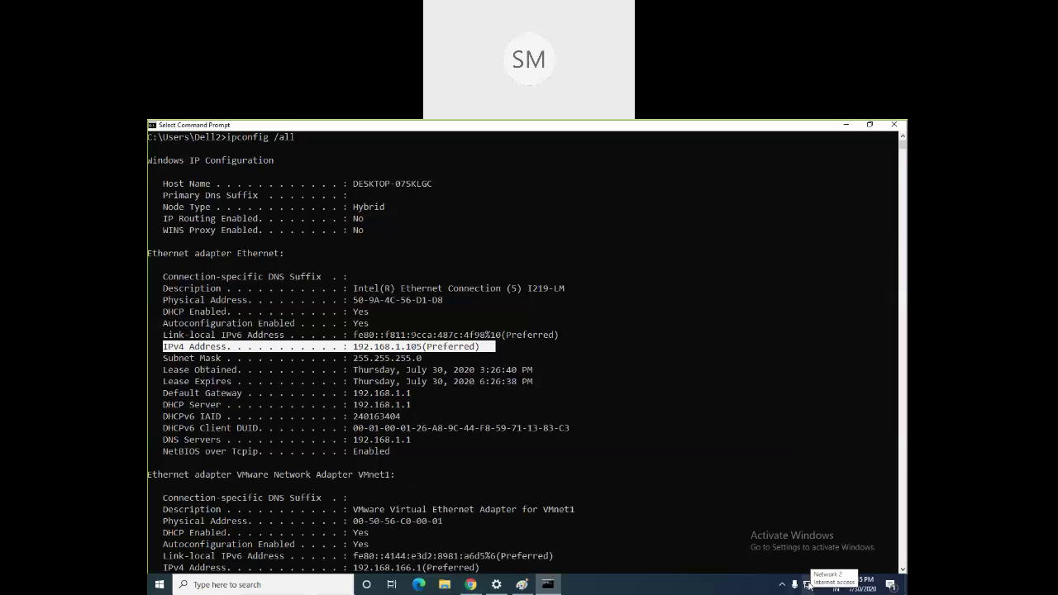
{"action": "right_click", "coordinate": [807, 583]}
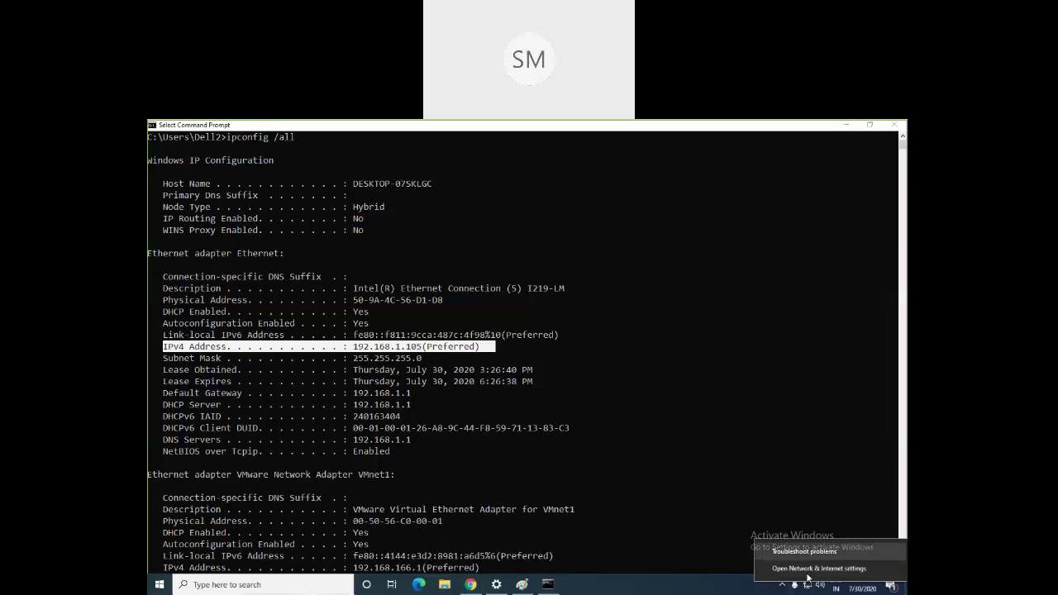
{"action": "left_click", "coordinate": [807, 583]}
{"action": "right_click", "coordinate": [809, 584]}
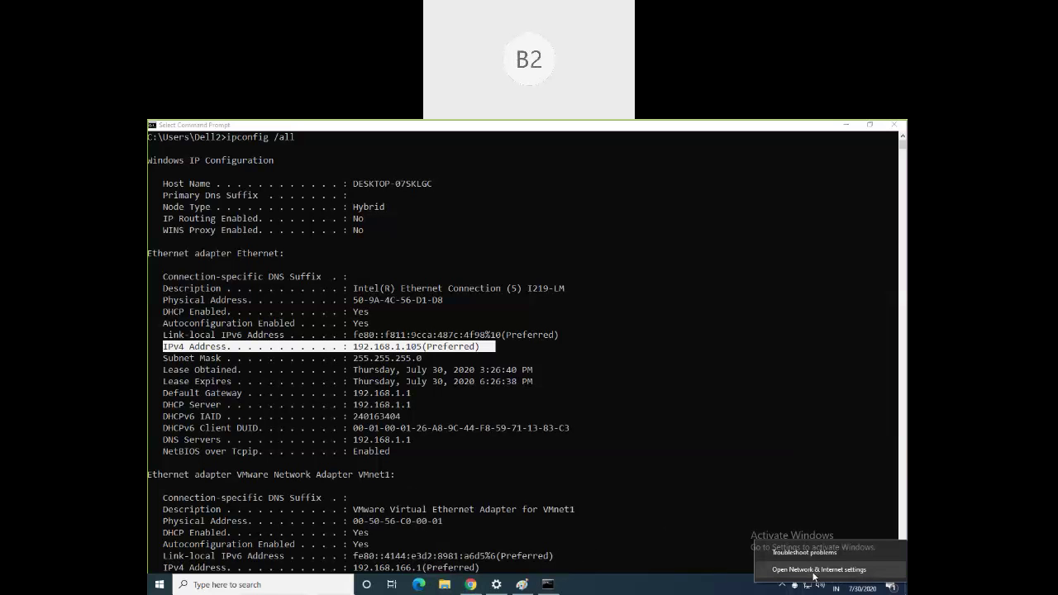
{"action": "left_click", "coordinate": [814, 570]}
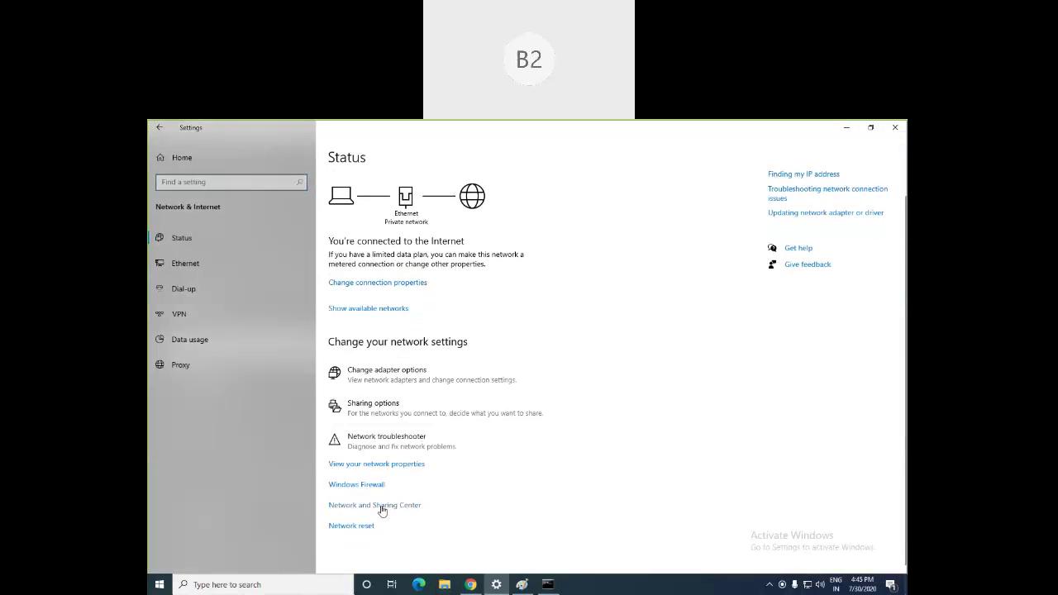
Step: Open the Ethernet connection details in Network and Sharing Center and highlight IPv4 192.168.1.105
{"action": "left_click", "coordinate": [382, 510]}
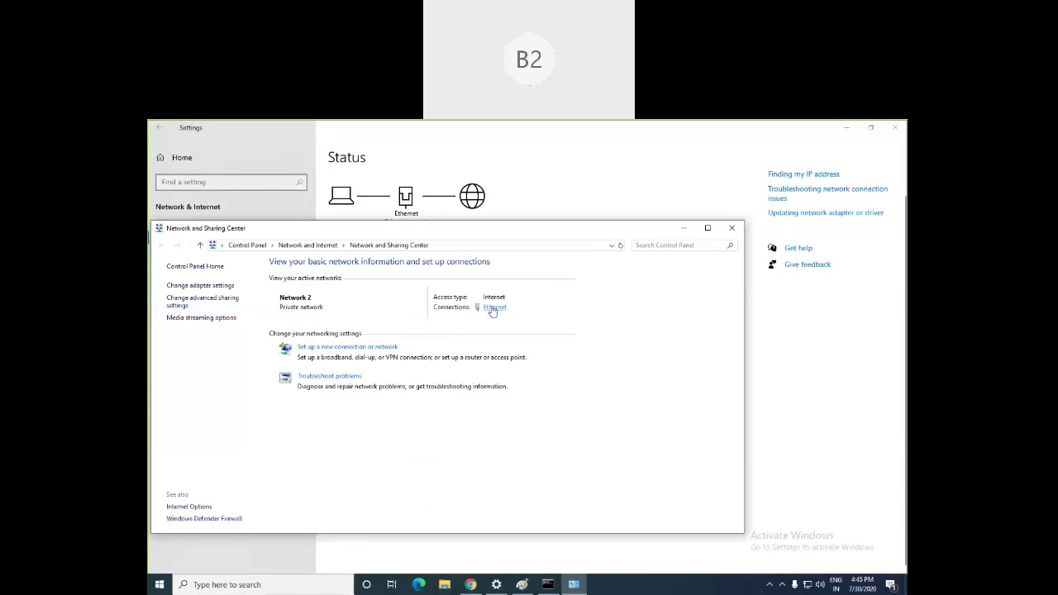
{"action": "left_click", "coordinate": [492, 310]}
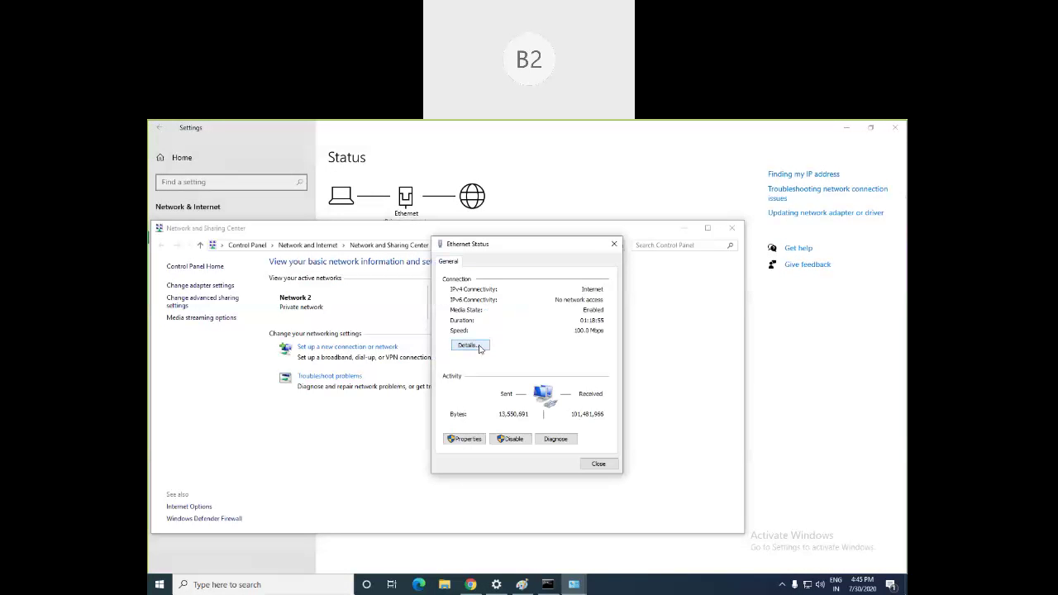
{"action": "left_click", "coordinate": [481, 347]}
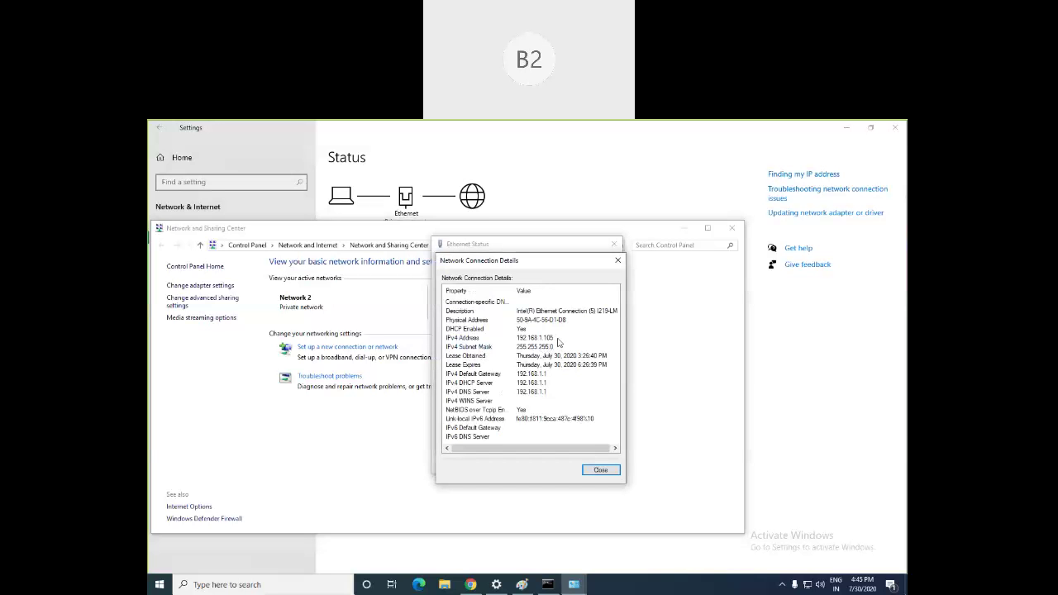
{"action": "left_click", "coordinate": [560, 339]}
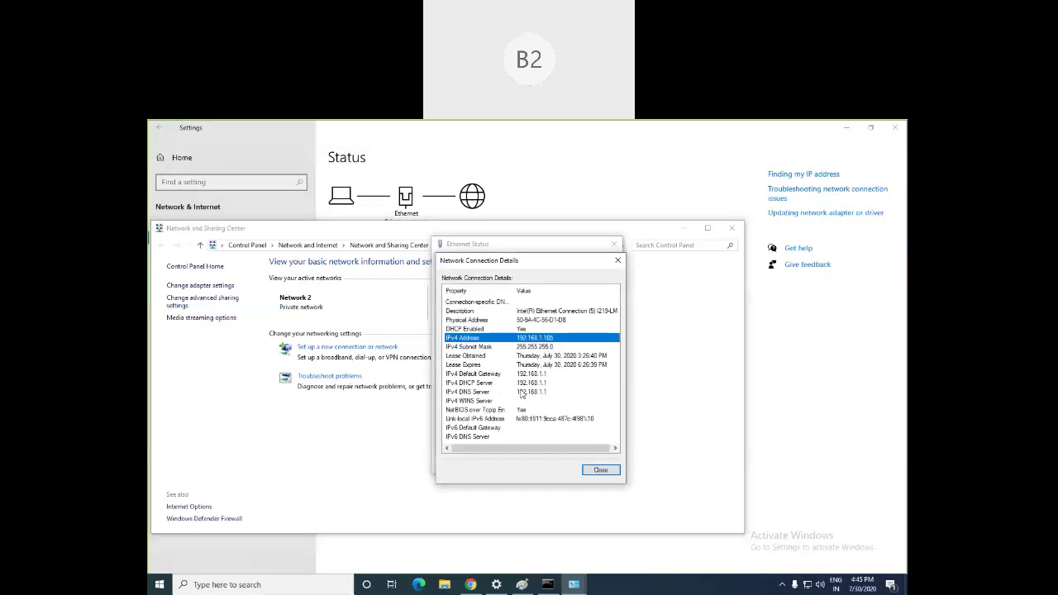
Step: Compare against the ipconfig output and highlight the default gateway 192.168.1.1, then return to Chrome
{"action": "left_click", "coordinate": [548, 586]}
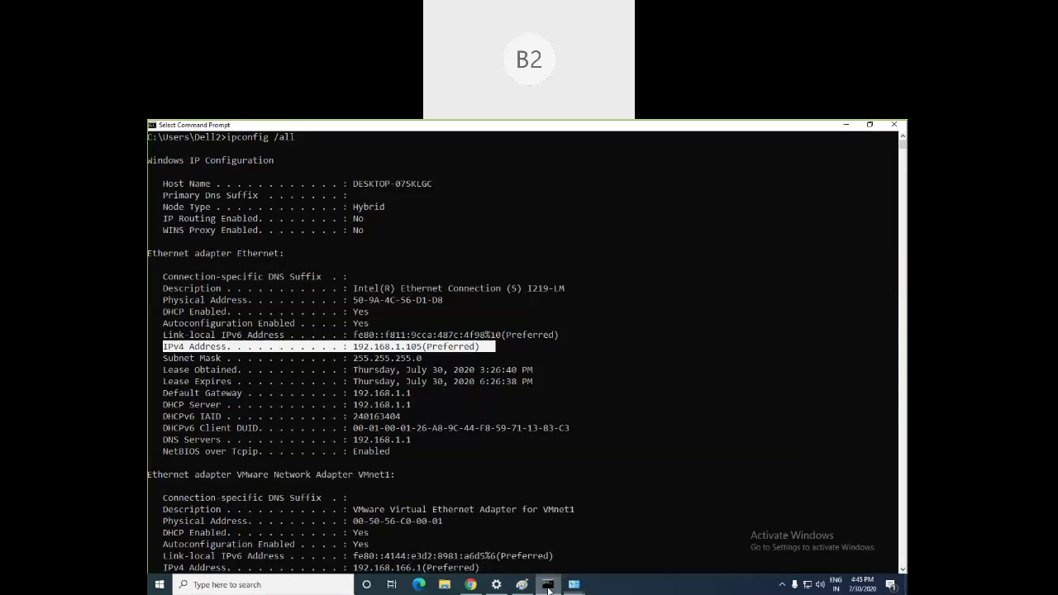
{"action": "left_click", "coordinate": [547, 586]}
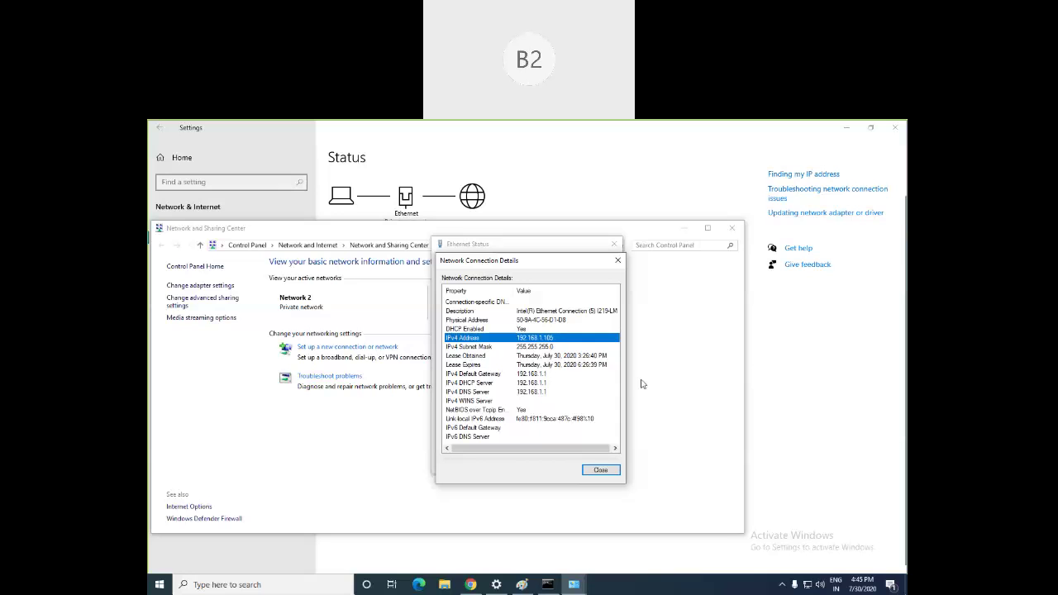
{"action": "left_click", "coordinate": [544, 376]}
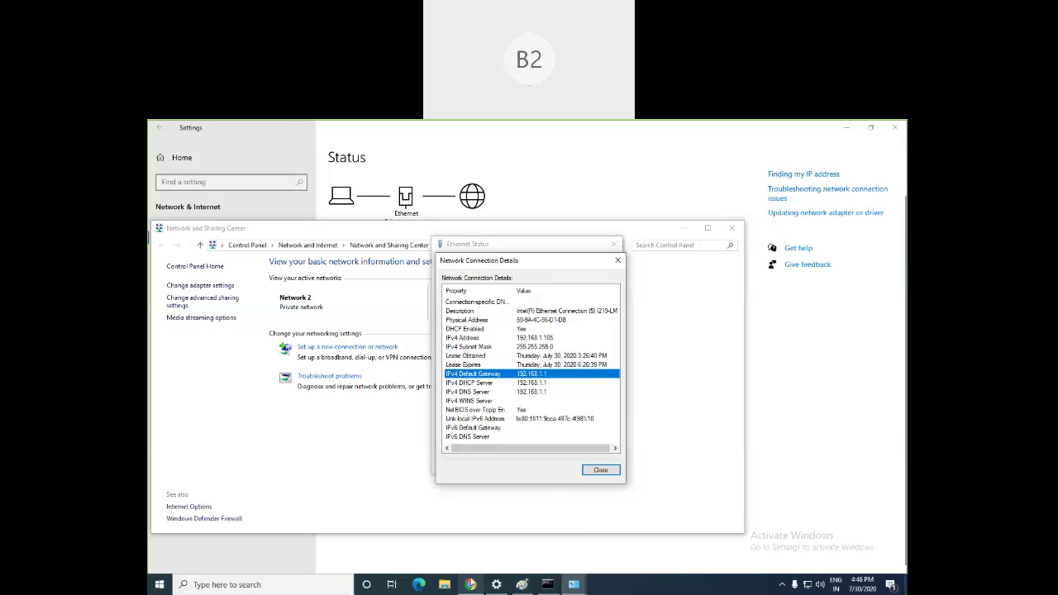
{"action": "left_click", "coordinate": [471, 585]}
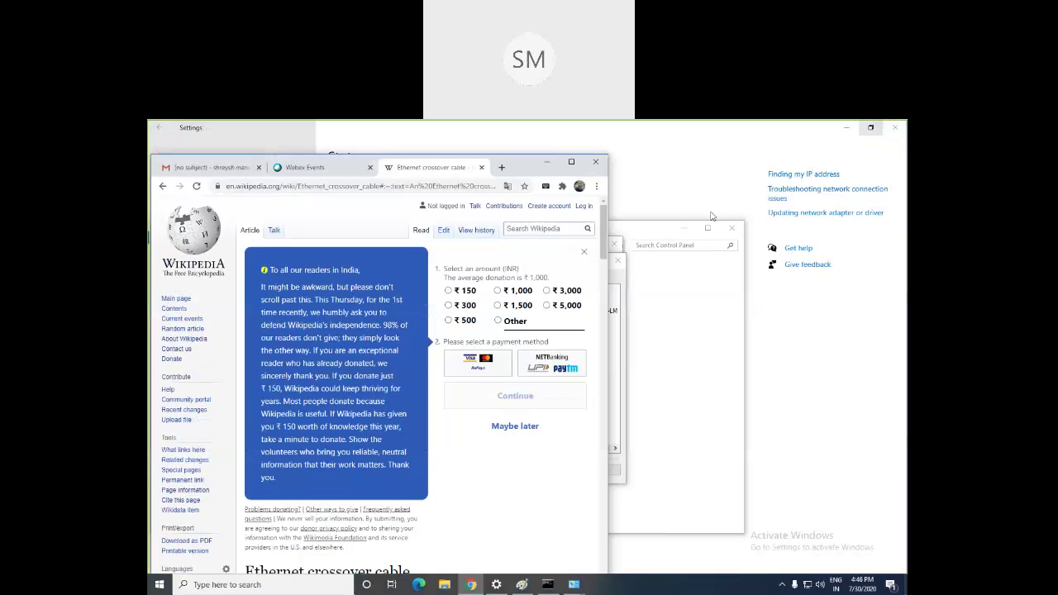
Step: Split the Wikipedia tab into its own window and load 192.168.1.1 in a new tab
{"action": "left_click", "coordinate": [870, 128]}
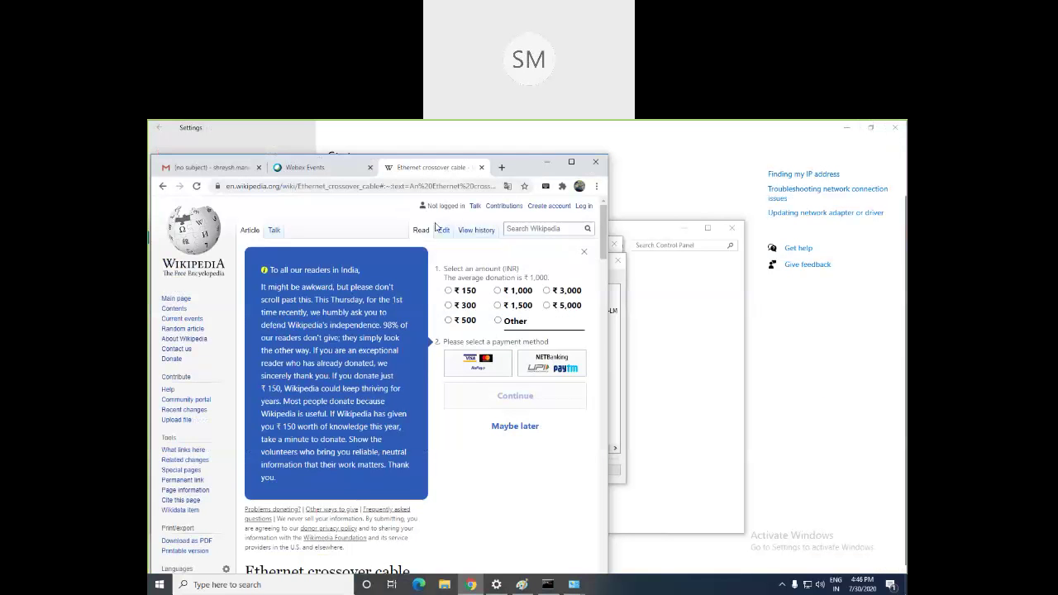
{"action": "left_click_drag", "start_coordinate": [430, 167], "coordinate": [299, 228]}
{"action": "left_click", "coordinate": [288, 222]}
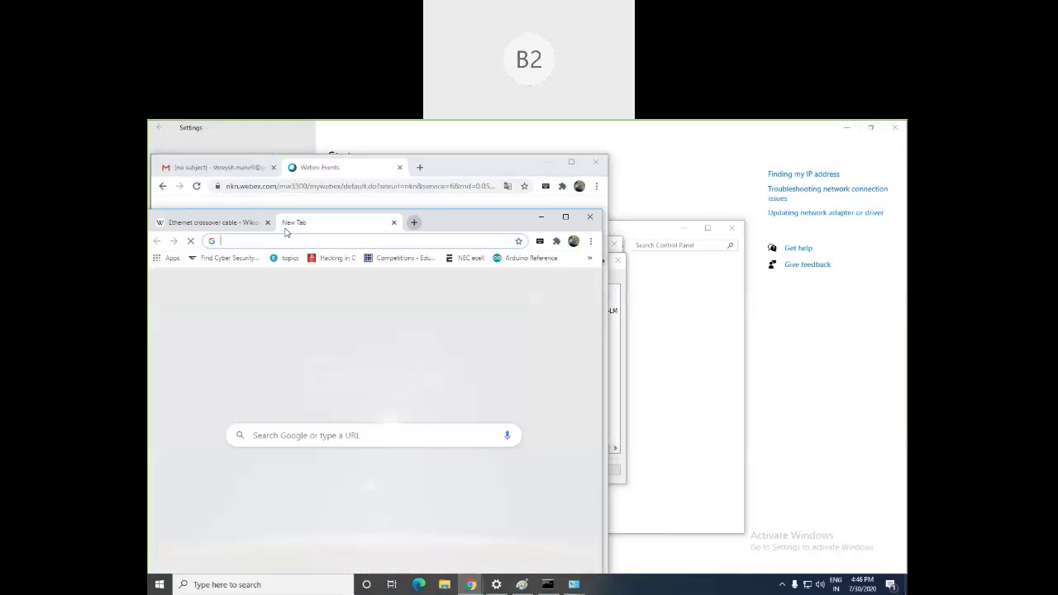
{"action": "left_click", "coordinate": [266, 222]}
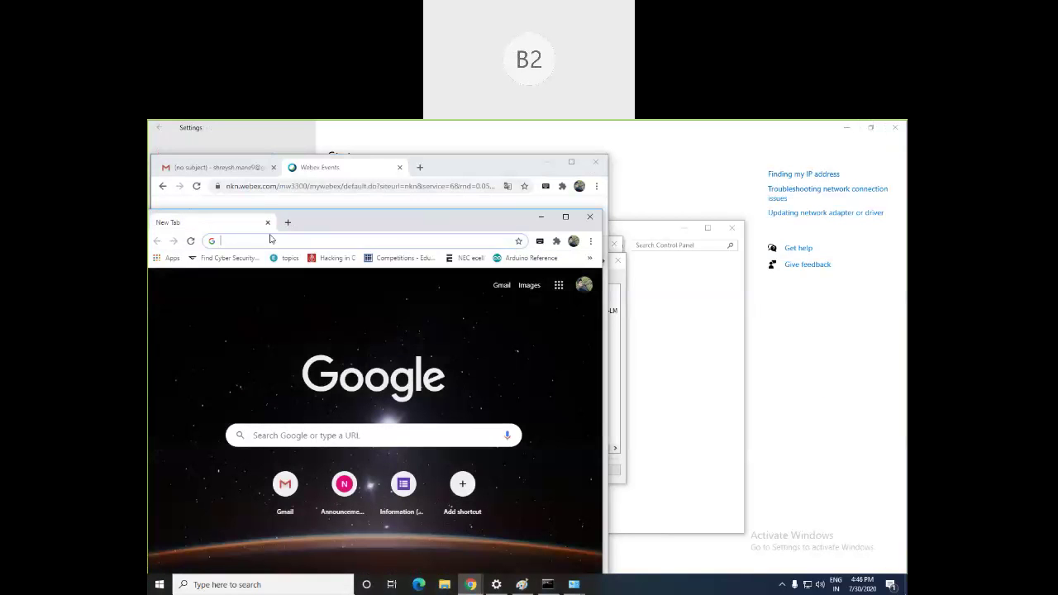
{"action": "type", "text": "192.168."}
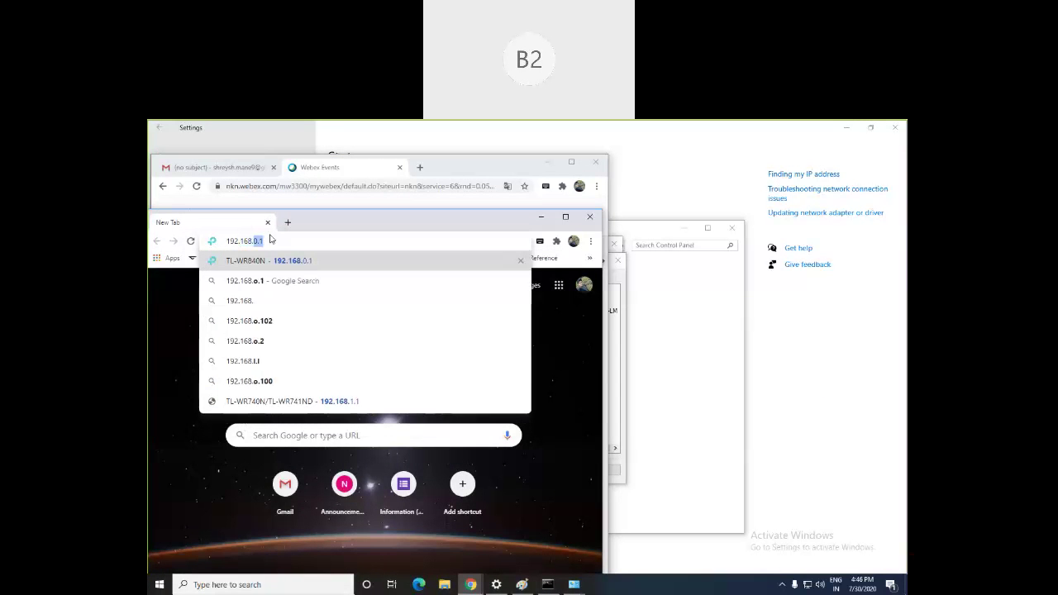
{"action": "type", "text": "1.1"}
{"action": "key", "text": "Return"}
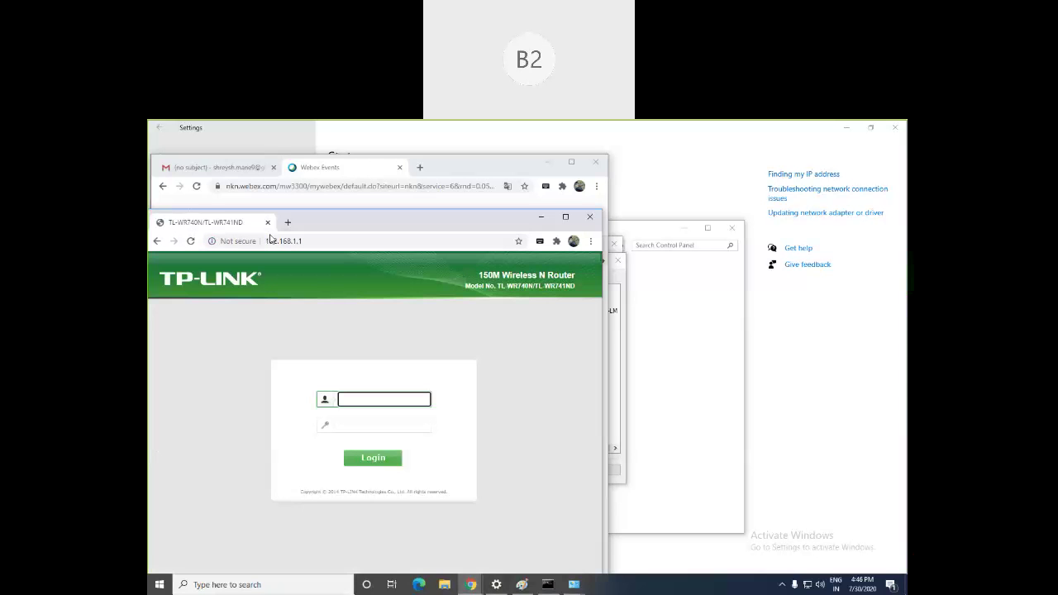
Step: Log in to the router with the admin username and password, maximizing the window and dismissing the warning
{"action": "type", "text": "admin"}
{"action": "left_click", "coordinate": [369, 424]}
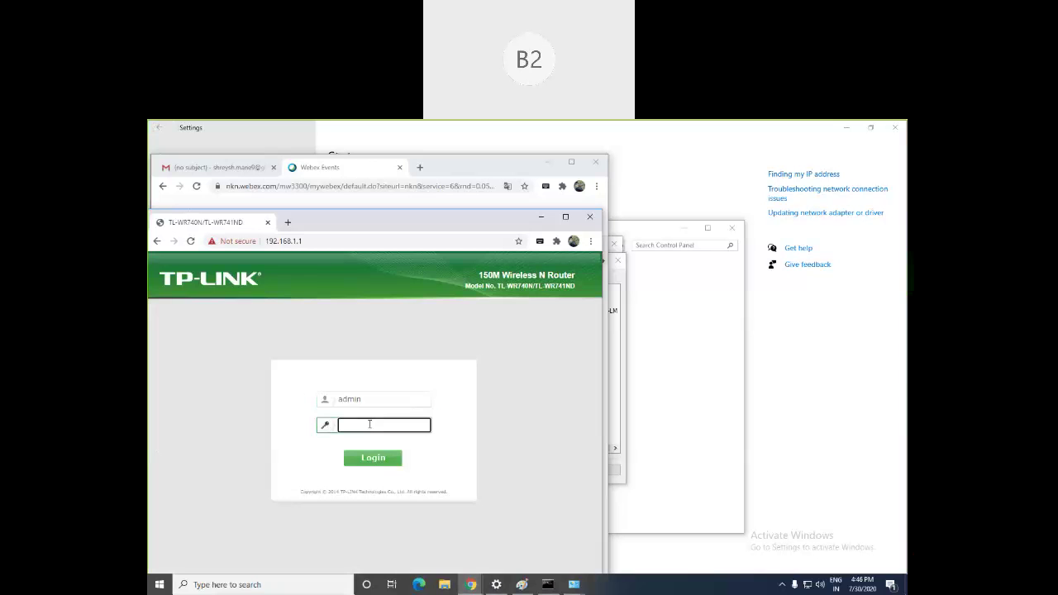
{"action": "type", "text": "admin"}
{"action": "left_click", "coordinate": [569, 217]}
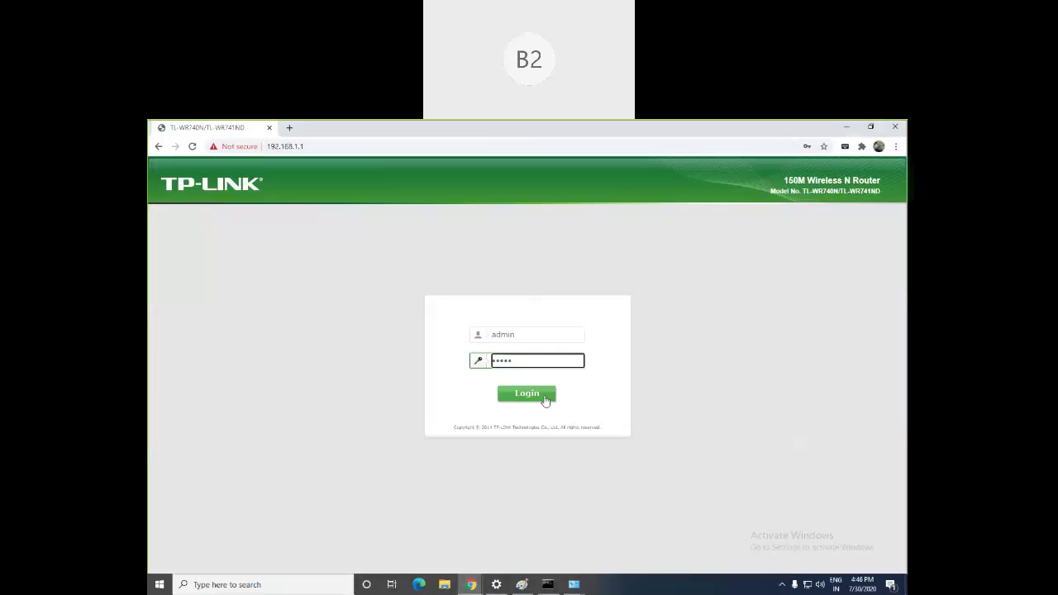
{"action": "left_click", "coordinate": [545, 400]}
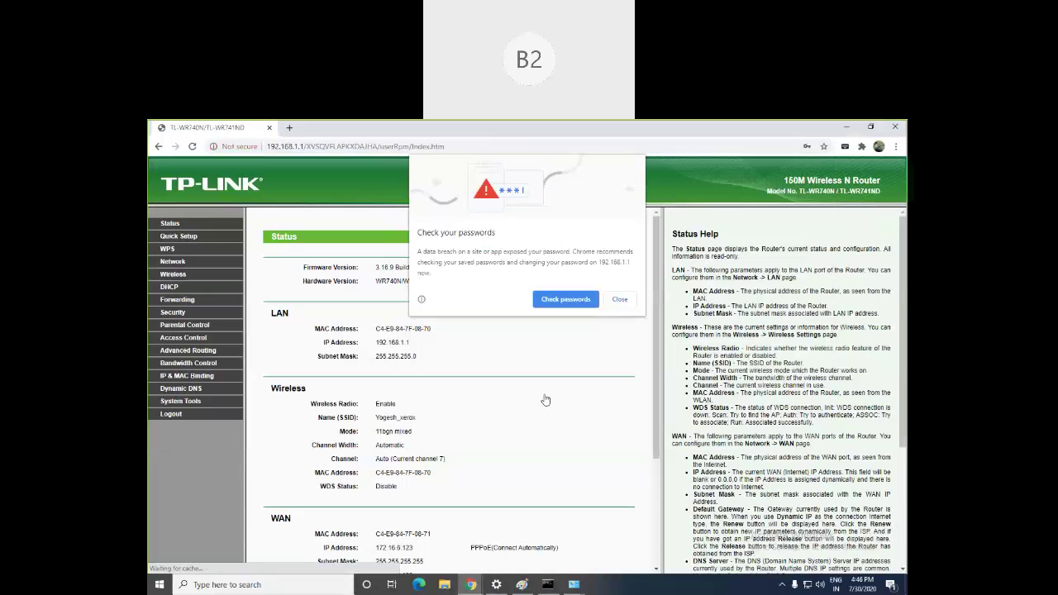
{"action": "left_click", "coordinate": [497, 319]}
Step: Scroll the router's Status page and highlight the WAN IP address
{"action": "scroll", "coordinate": [284, 404], "scroll_direction": "down", "scroll_amount": 1}
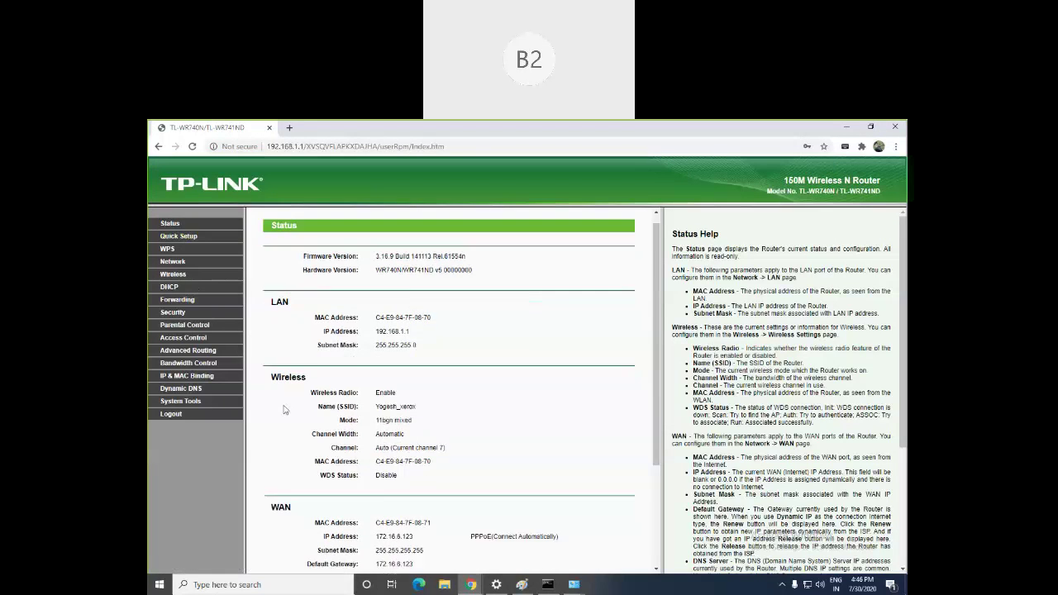
{"action": "scroll", "coordinate": [283, 405], "scroll_direction": "down", "scroll_amount": 2}
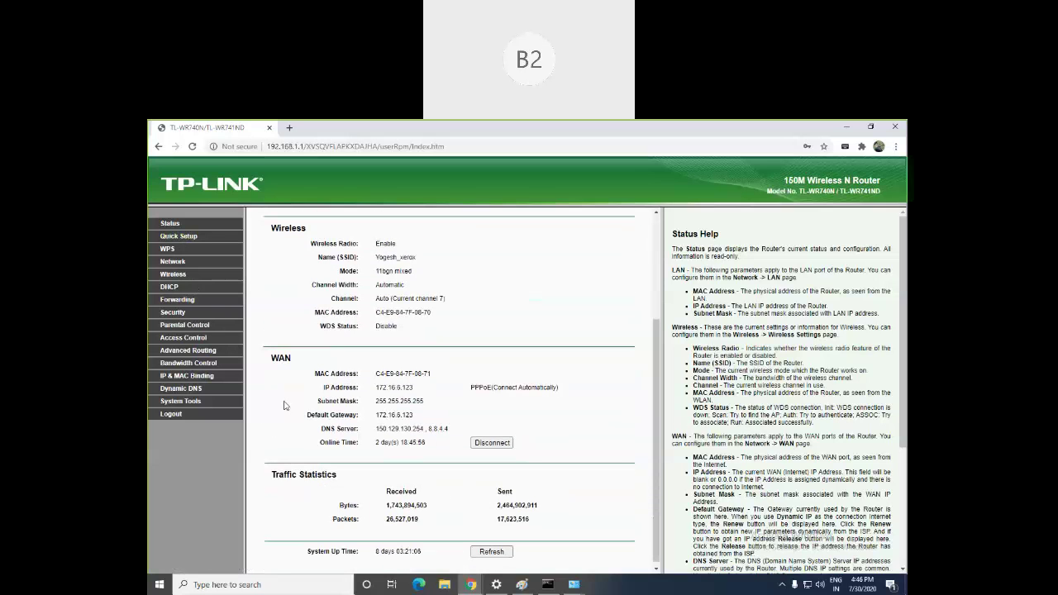
{"action": "scroll", "coordinate": [284, 405], "scroll_direction": "up", "scroll_amount": 3}
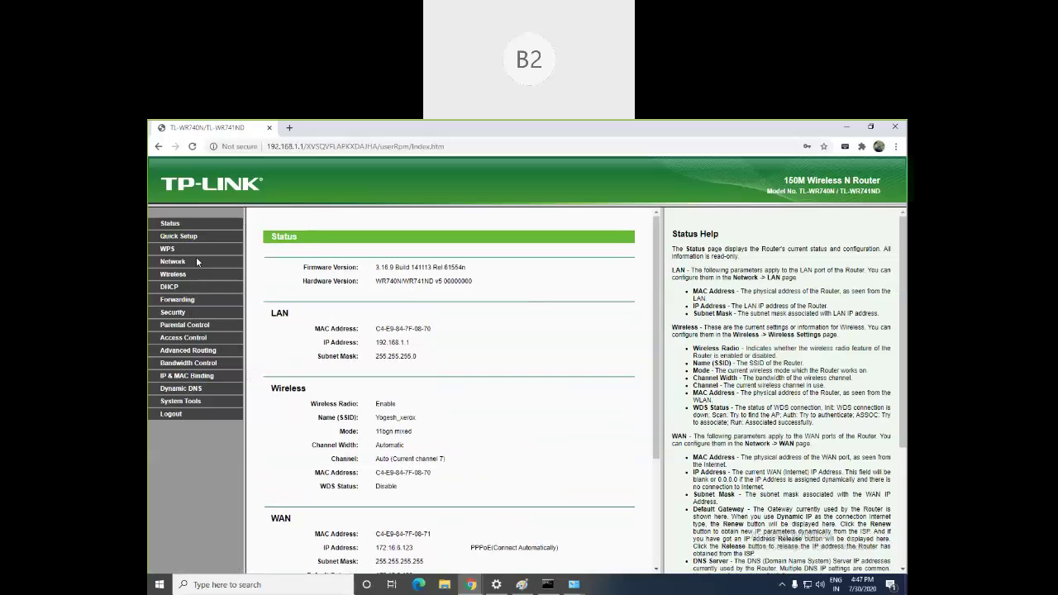
{"action": "scroll", "coordinate": [383, 425], "scroll_direction": "down", "scroll_amount": 3}
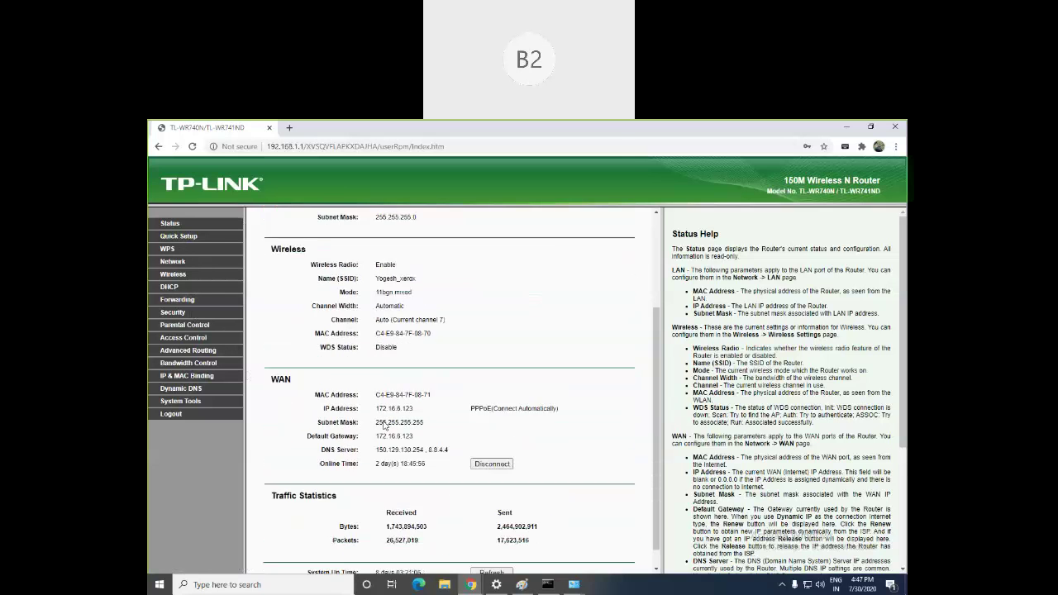
{"action": "scroll", "coordinate": [384, 424], "scroll_direction": "down", "scroll_amount": 1}
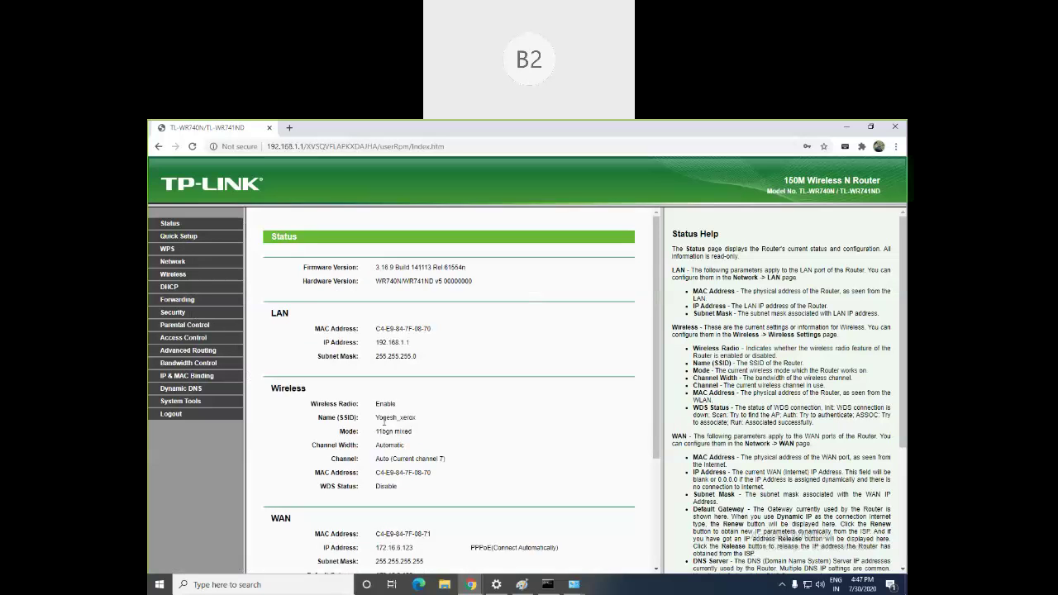
{"action": "scroll", "coordinate": [384, 423], "scroll_direction": "down", "scroll_amount": 4}
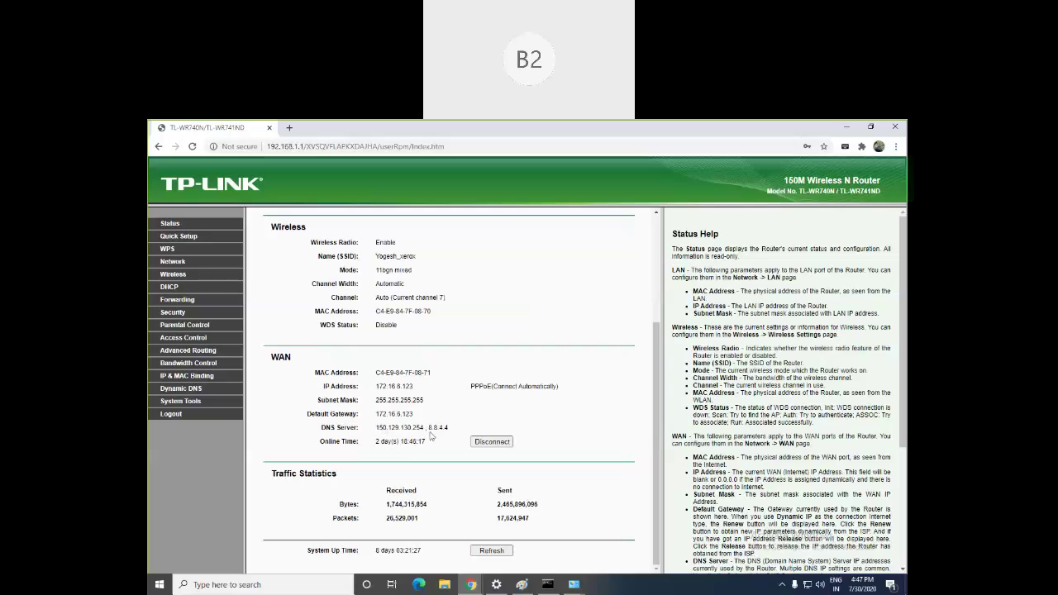
{"action": "left_click_drag", "start_coordinate": [323, 386], "coordinate": [548, 406]}
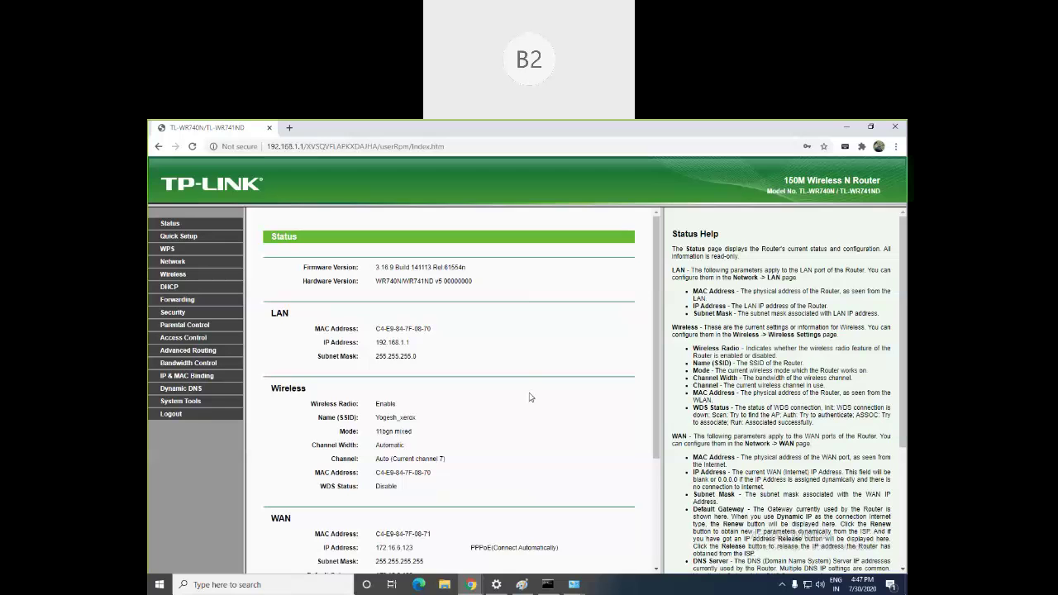
{"action": "scroll", "coordinate": [528, 409], "scroll_direction": "down", "scroll_amount": 2}
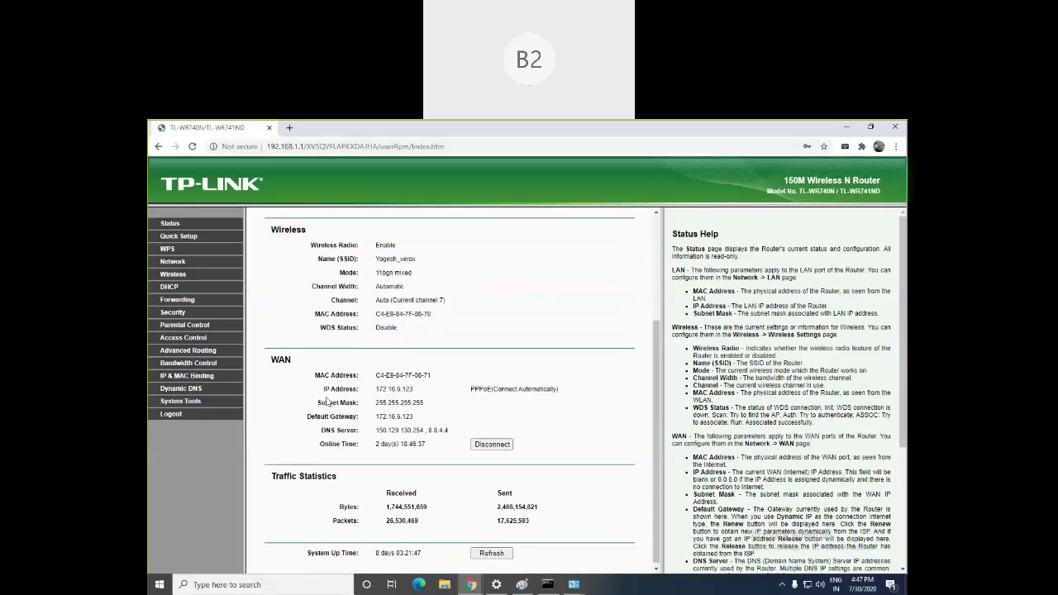
{"action": "left_click_drag", "start_coordinate": [325, 388], "coordinate": [464, 389]}
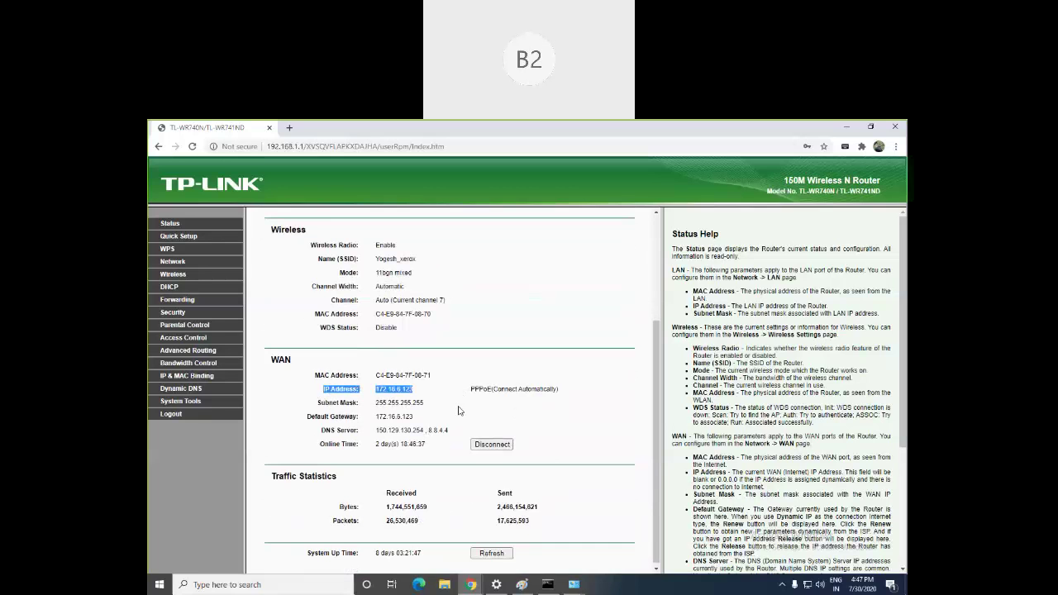
{"action": "scroll", "coordinate": [459, 410], "scroll_direction": "up", "scroll_amount": 3}
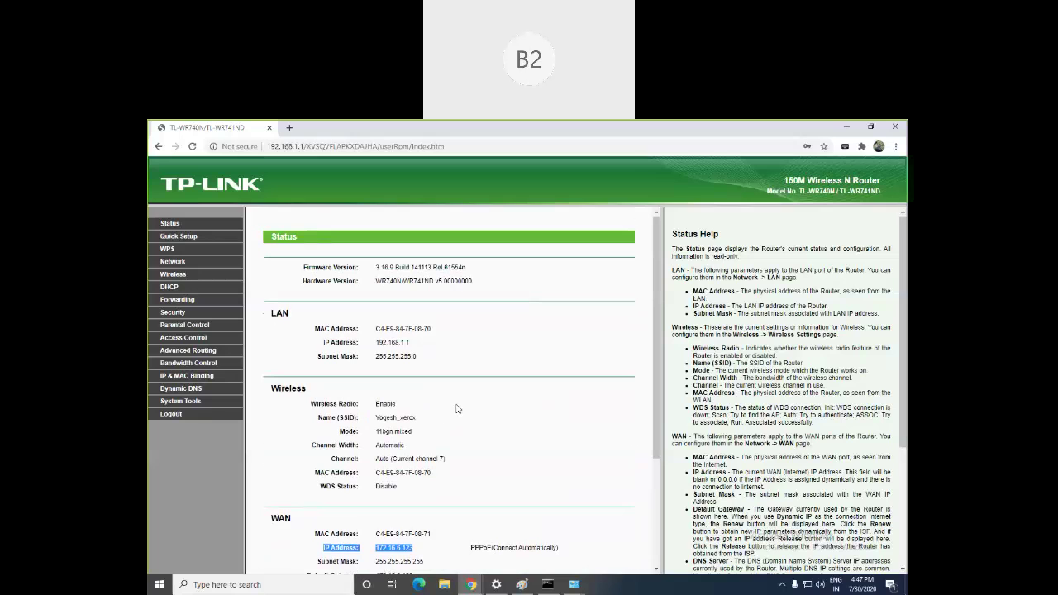
{"action": "left_click_drag", "start_coordinate": [423, 345], "coordinate": [324, 345]}
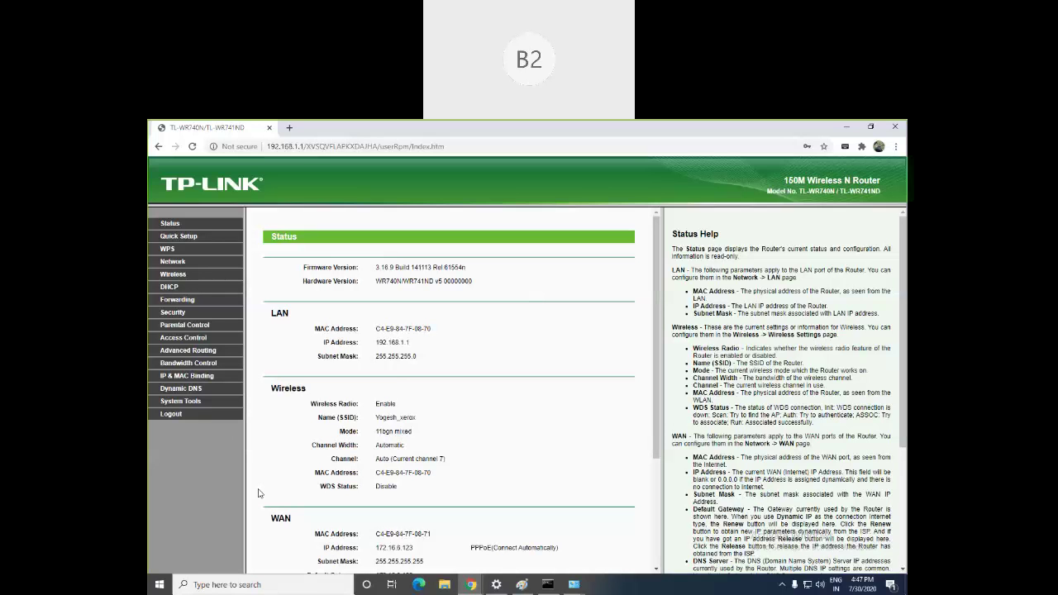
{"action": "left_click_drag", "start_coordinate": [425, 343], "coordinate": [317, 348]}
{"action": "left_click", "coordinate": [503, 514]}
Step: Minimize the TP-Link and Webex Chrome windows to reveal the Ethernet details showing IPv4 192.168.1.105
{"action": "left_click", "coordinate": [849, 128]}
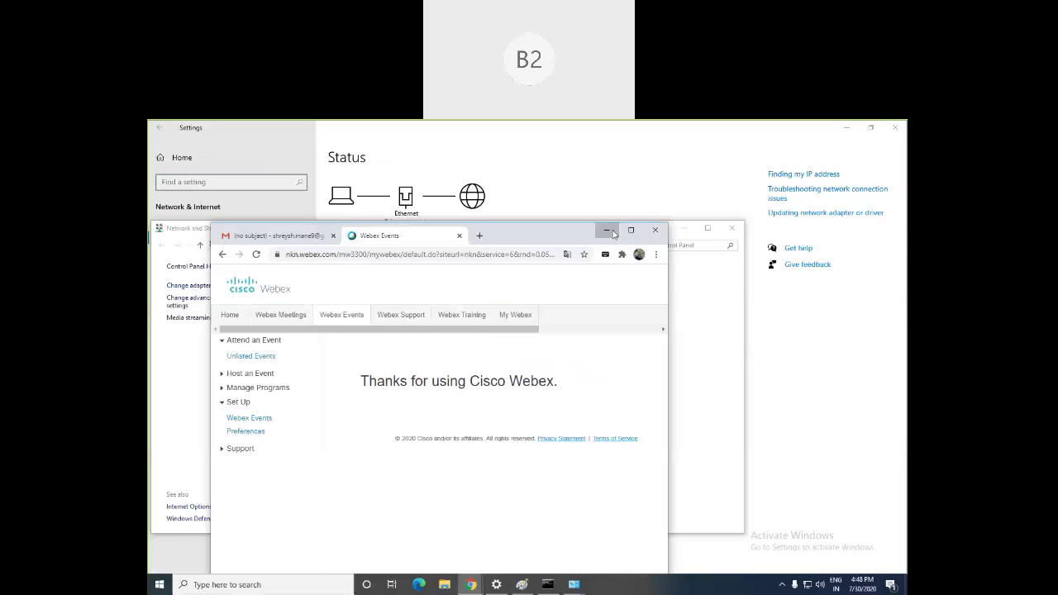
{"action": "left_click", "coordinate": [613, 233]}
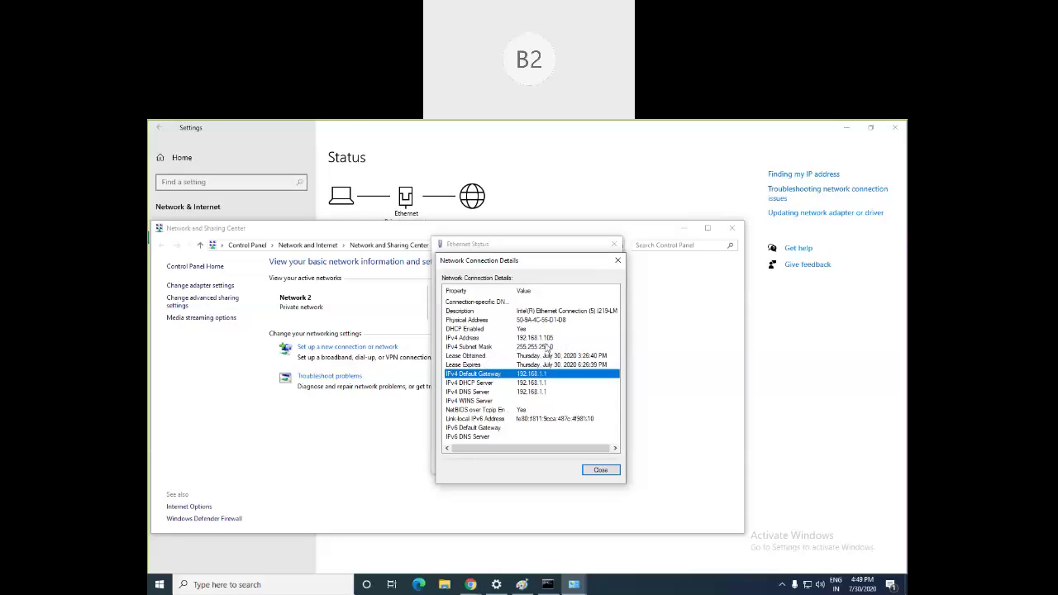
{"action": "left_click", "coordinate": [469, 338]}
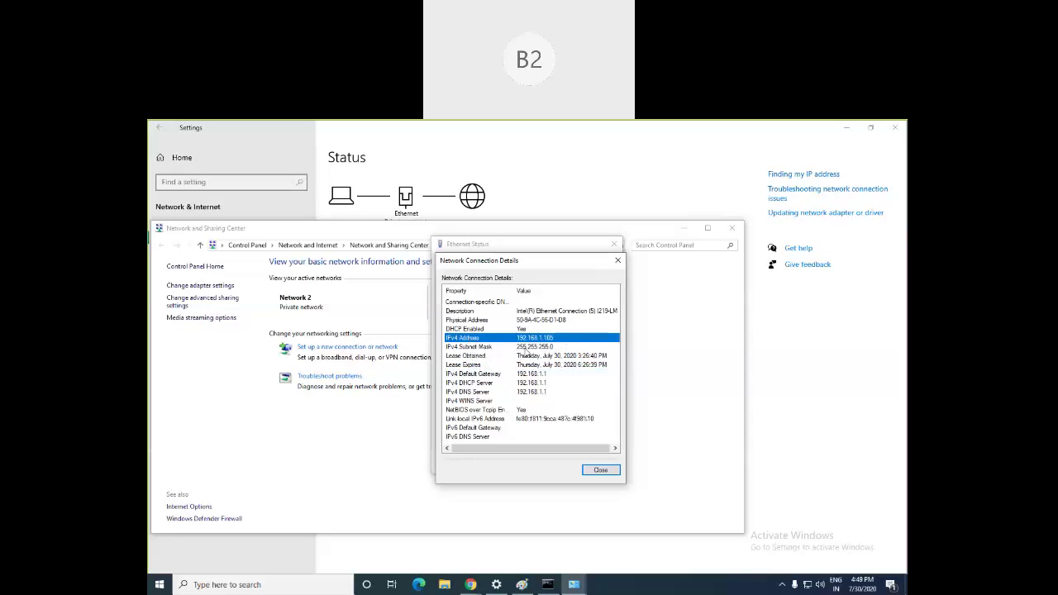
{"action": "left_click", "coordinate": [526, 348]}
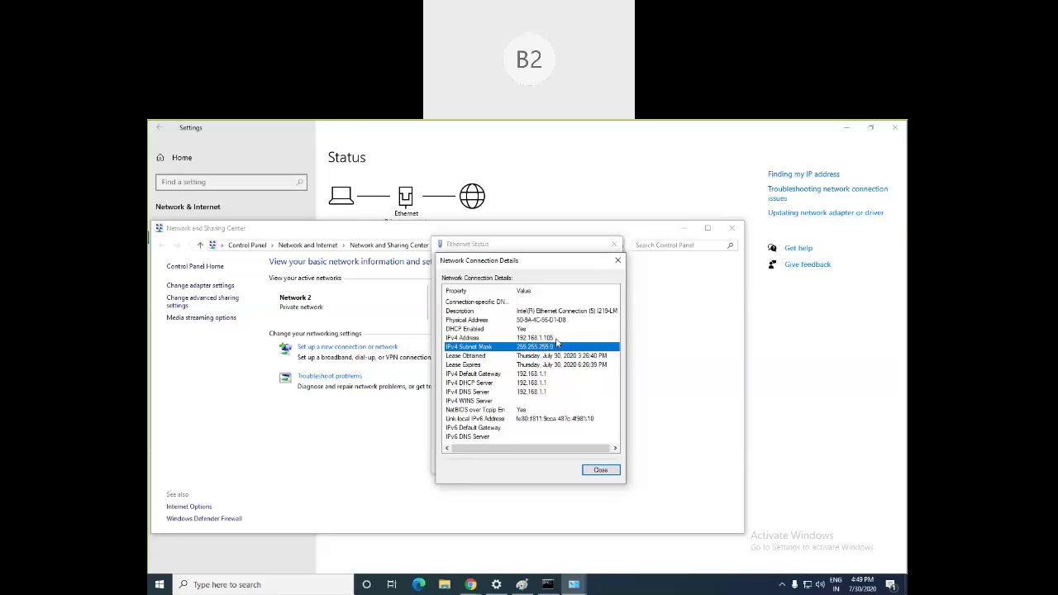
{"action": "left_click", "coordinate": [556, 339]}
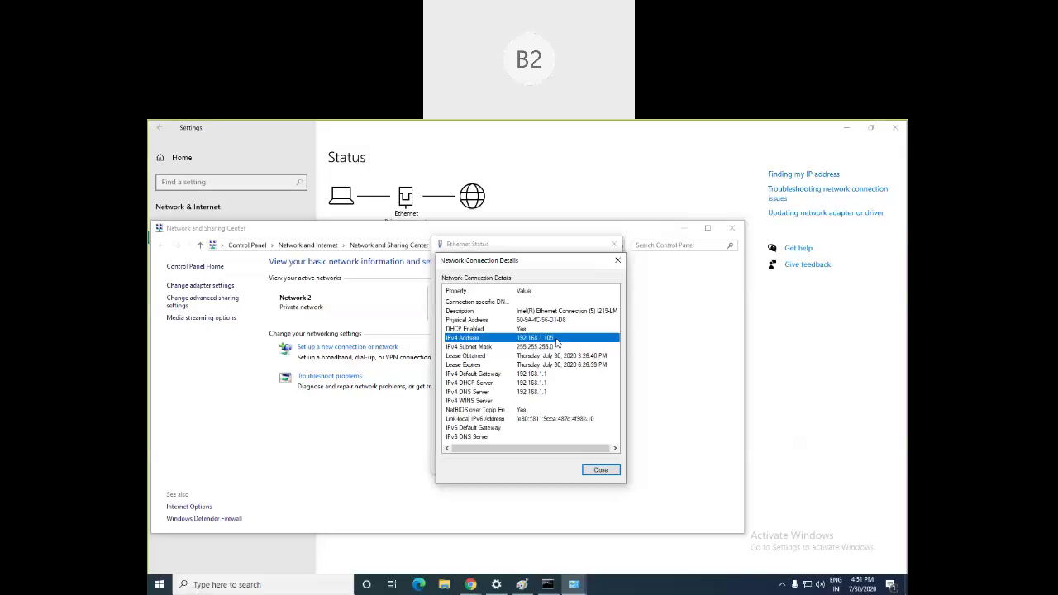
{"action": "left_click", "coordinate": [675, 396]}
{"action": "mouse_move", "coordinate": [573, 584]}
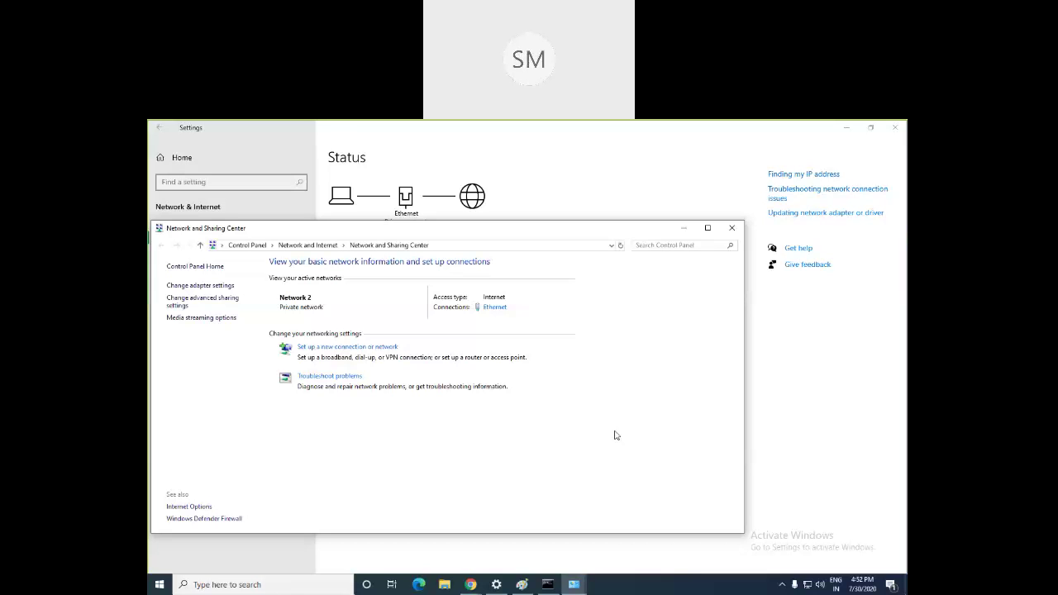
{"action": "left_click", "coordinate": [470, 584]}
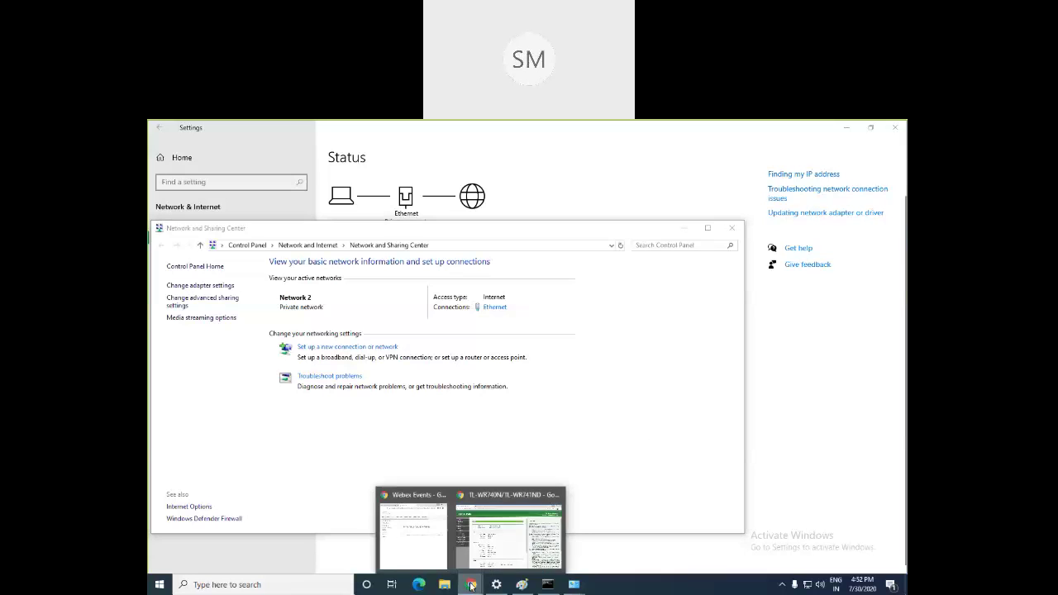
{"action": "left_click", "coordinate": [552, 446]}
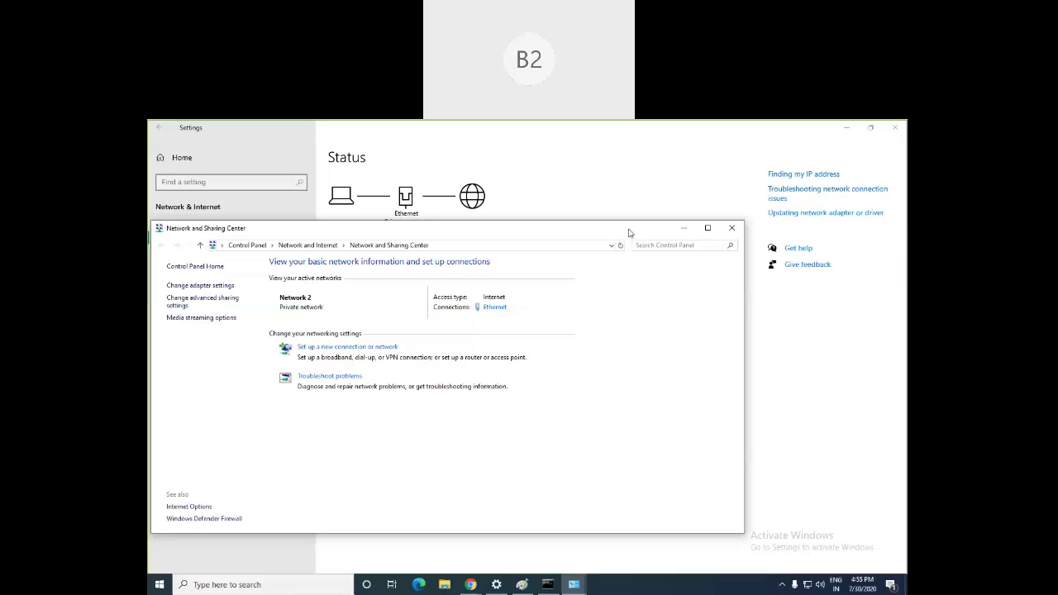
Step: Open the Ethernet details, point out the subnet mask and DHCP server 192.168.1.1, then close them
{"action": "left_click", "coordinate": [496, 307]}
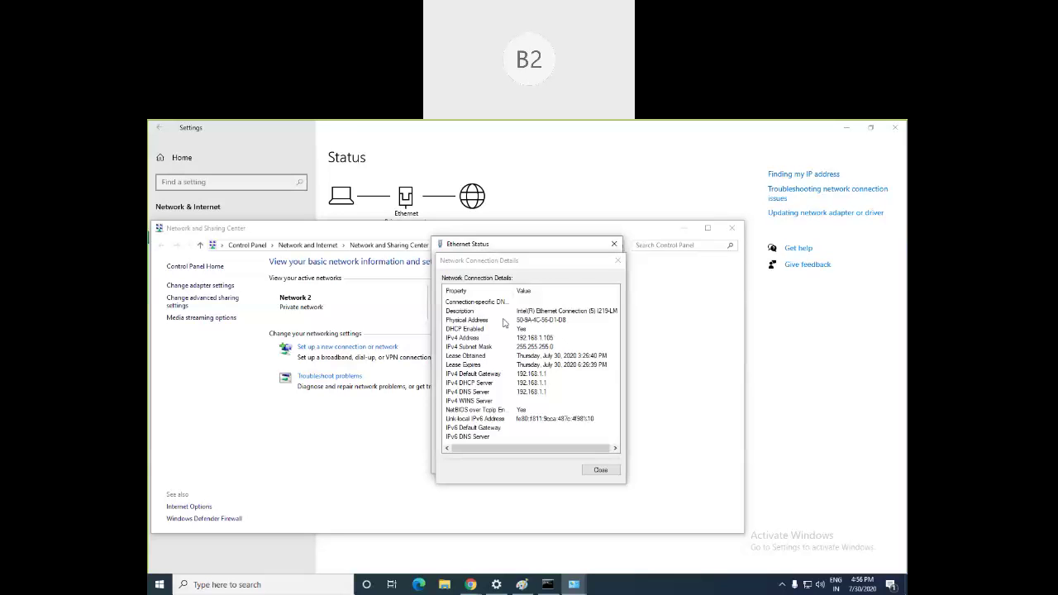
{"action": "left_click", "coordinate": [463, 351]}
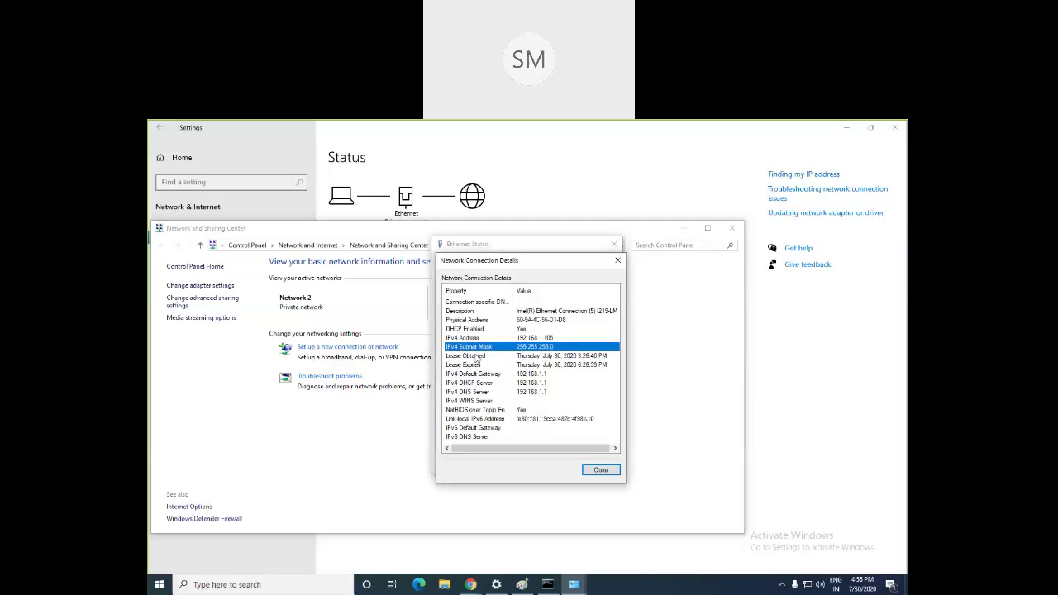
{"action": "left_click", "coordinate": [473, 383]}
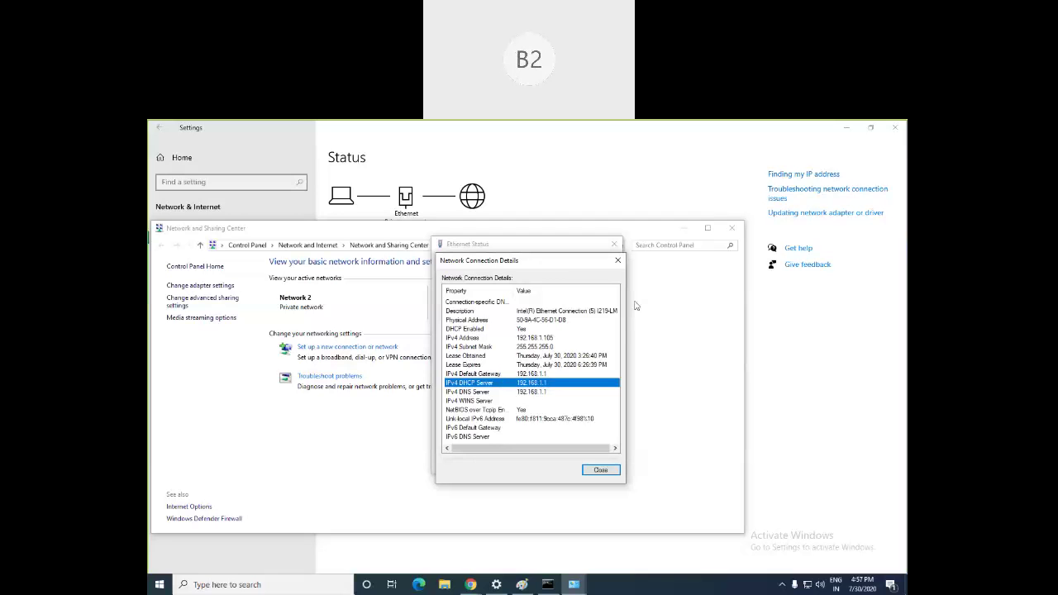
{"action": "left_click", "coordinate": [618, 261]}
Step: Check that Ethernet TCP/IPv4 obtains IP and DNS addresses automatically, then close both property dialogs
{"action": "left_click", "coordinate": [465, 439]}
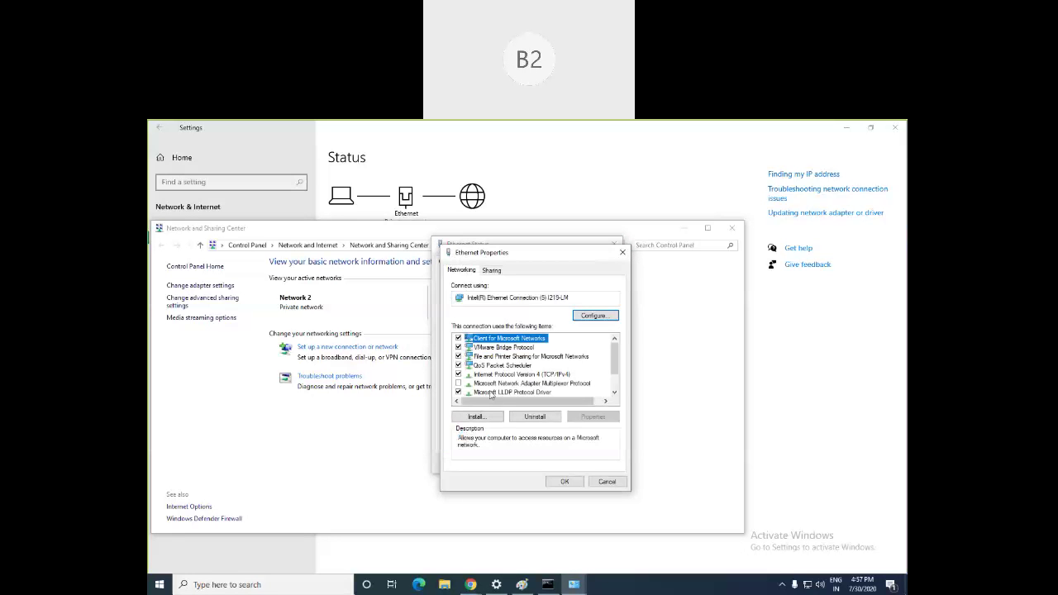
{"action": "scroll", "coordinate": [502, 377], "scroll_direction": "down", "scroll_amount": 1}
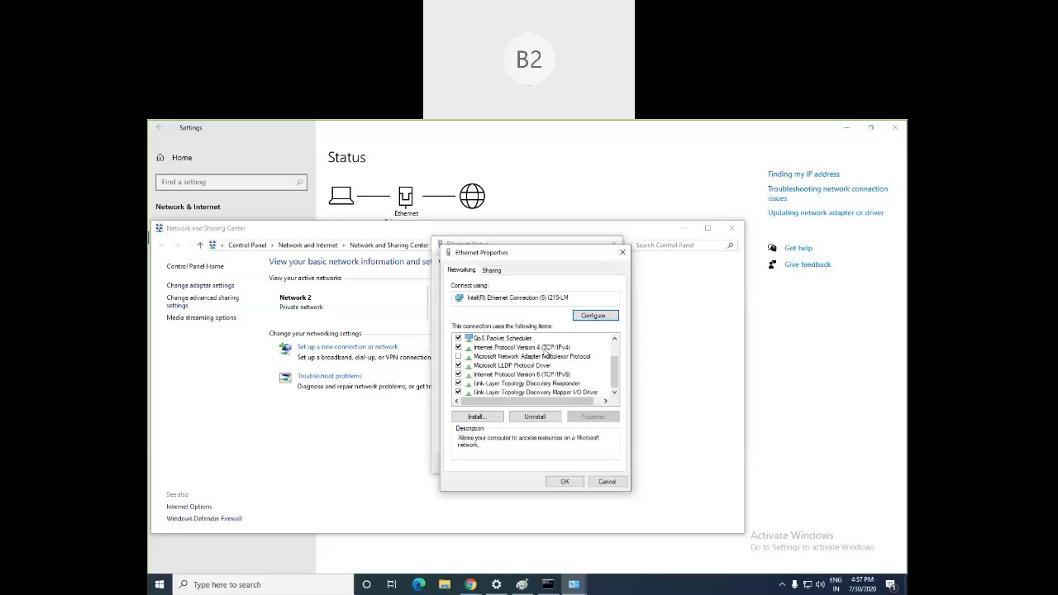
{"action": "double_click", "coordinate": [535, 348]}
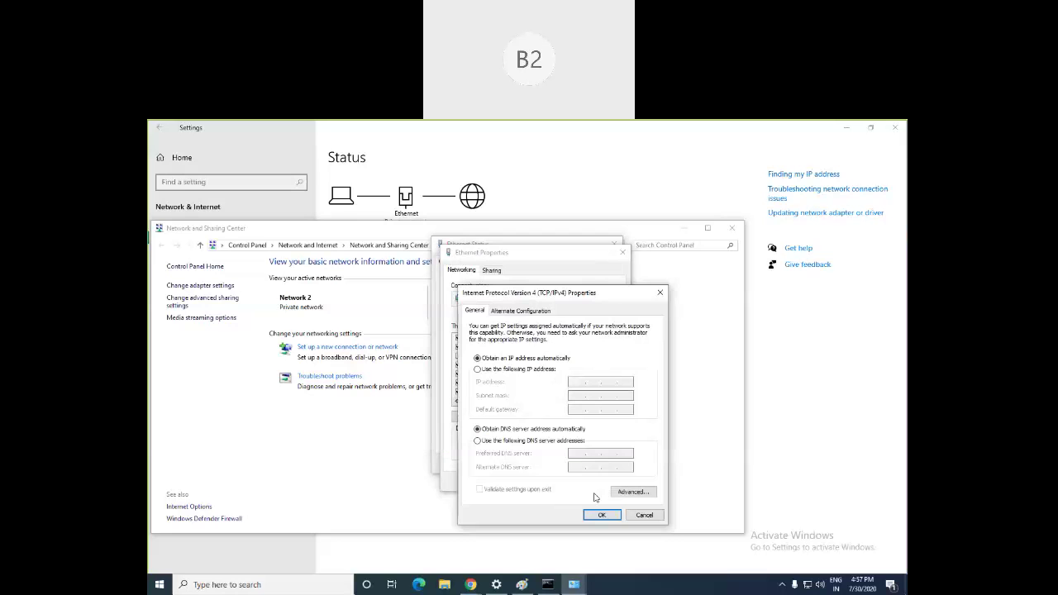
{"action": "left_click", "coordinate": [660, 294]}
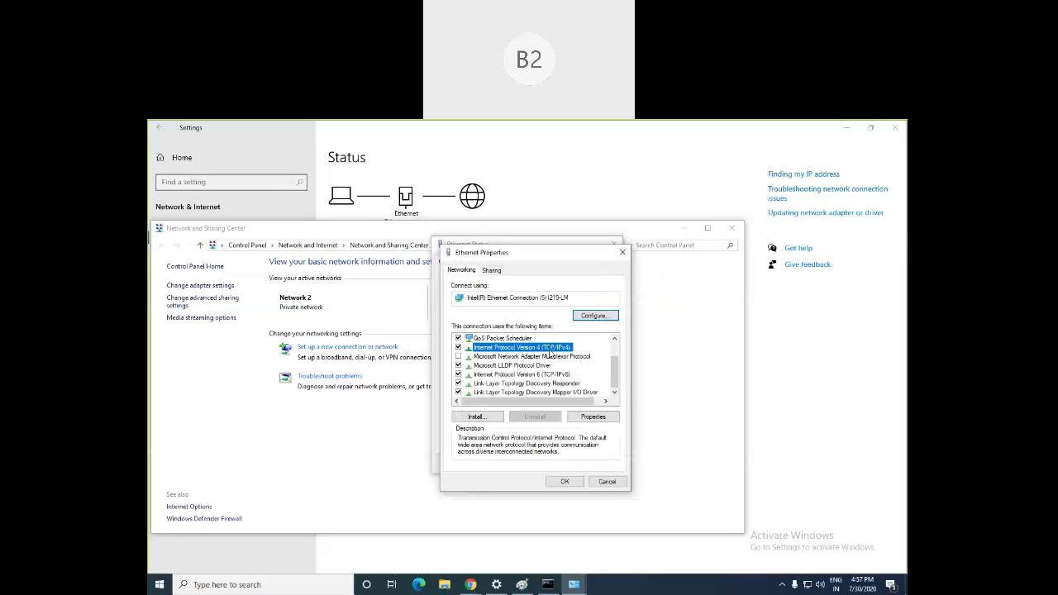
{"action": "double_click", "coordinate": [550, 351]}
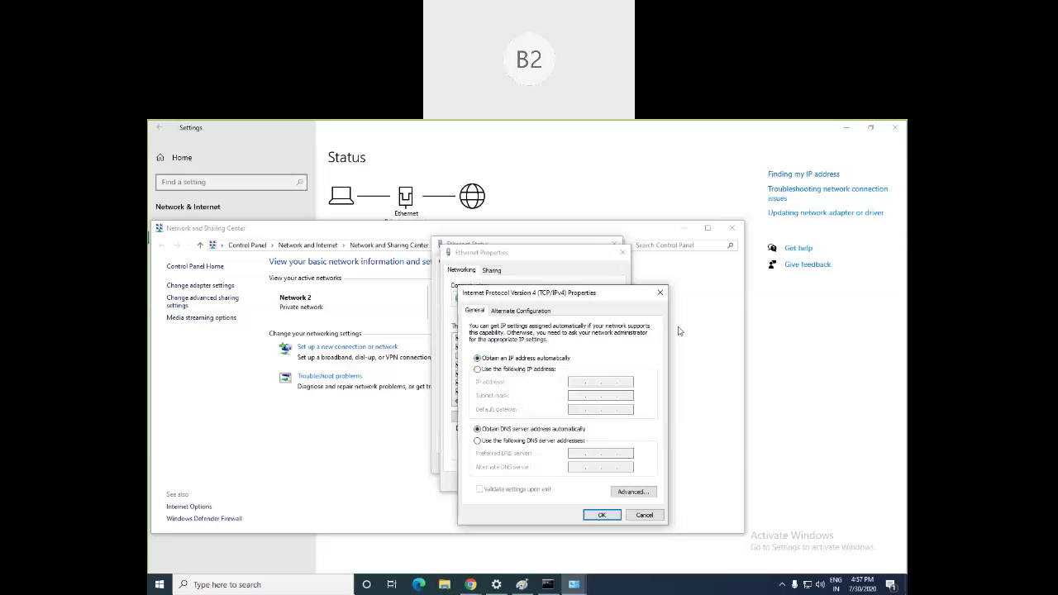
{"action": "left_click", "coordinate": [659, 293]}
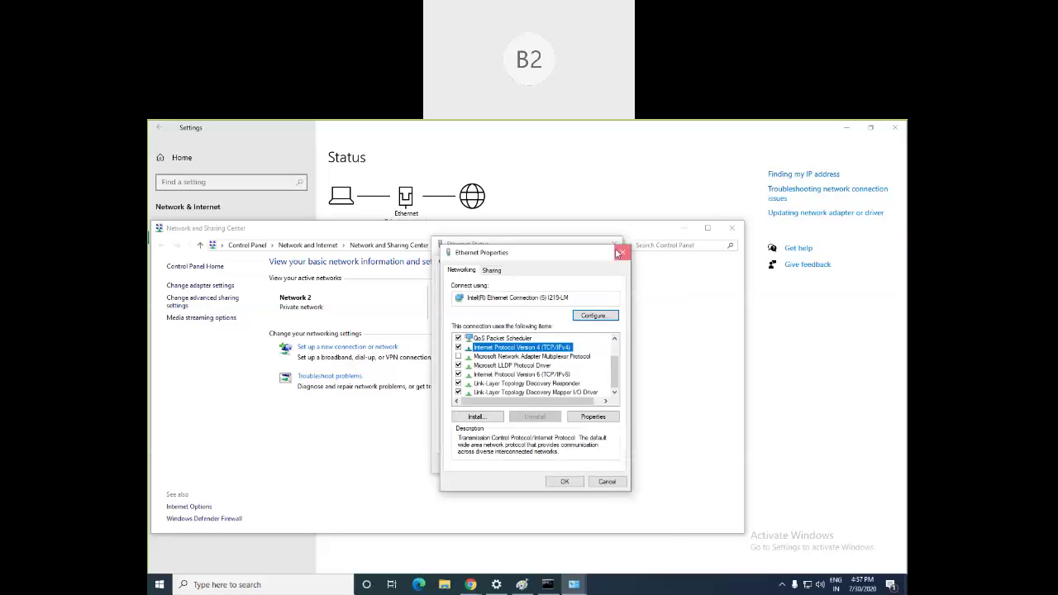
{"action": "left_click", "coordinate": [621, 252]}
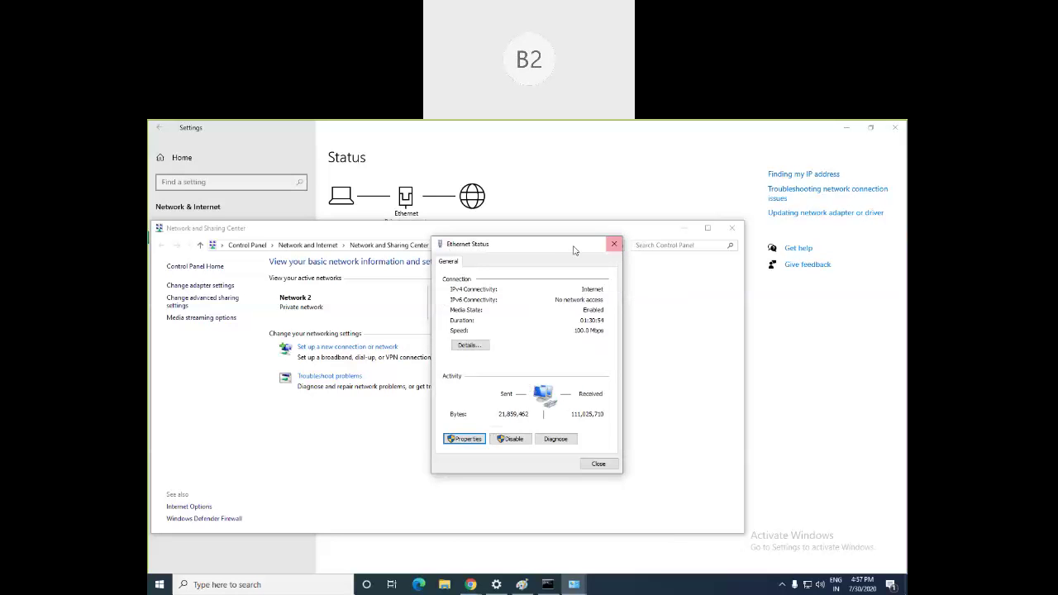
{"action": "left_click", "coordinate": [470, 584]}
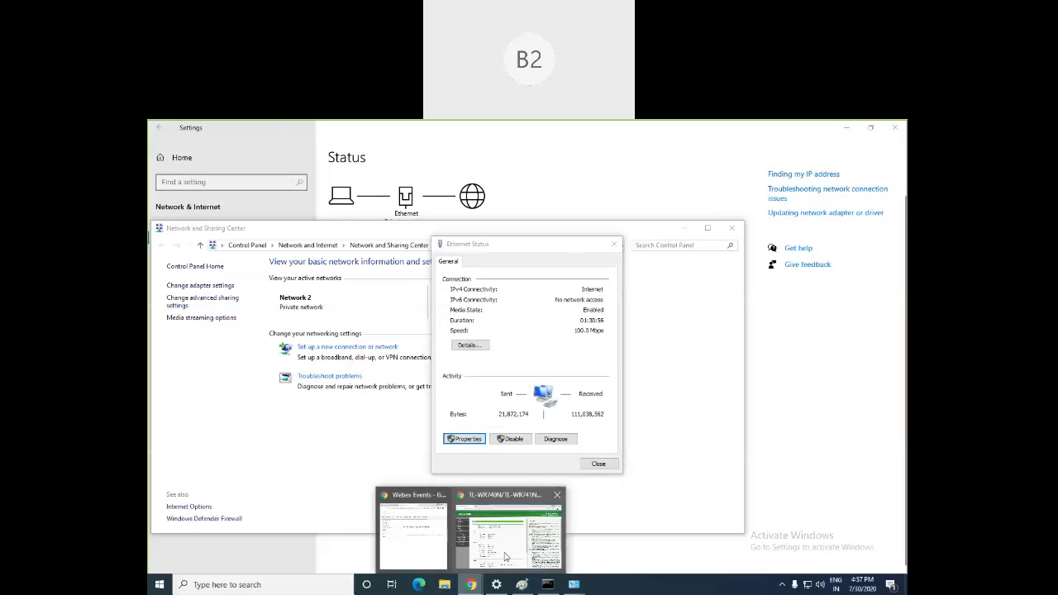
Step: Review the router's DHCP pool 192.168.1.100–192.168.1.199 and gateway 192.168.1.1
{"action": "left_click", "coordinate": [506, 558]}
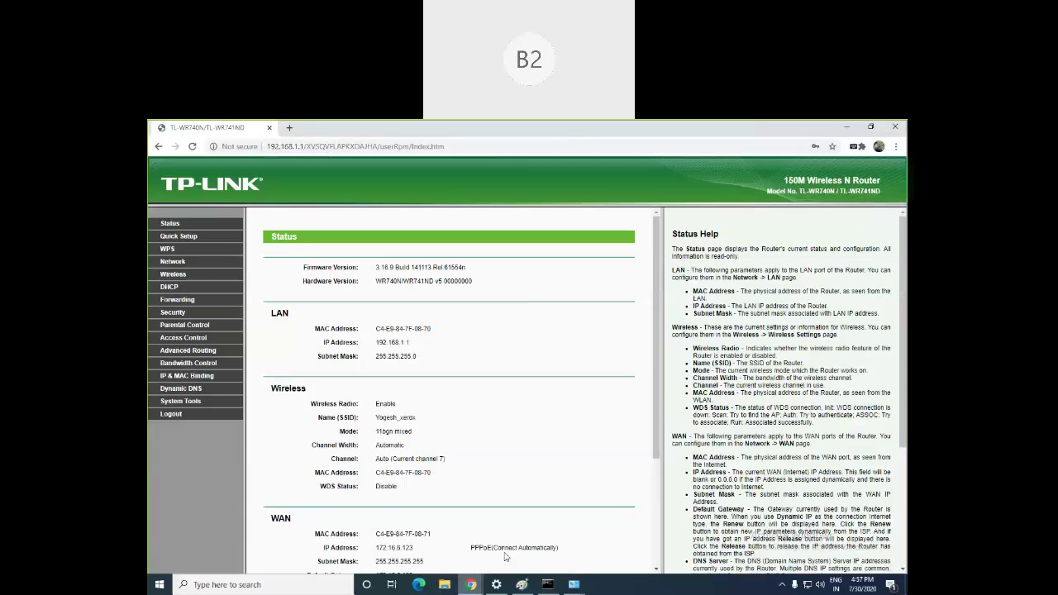
{"action": "left_click", "coordinate": [171, 287]}
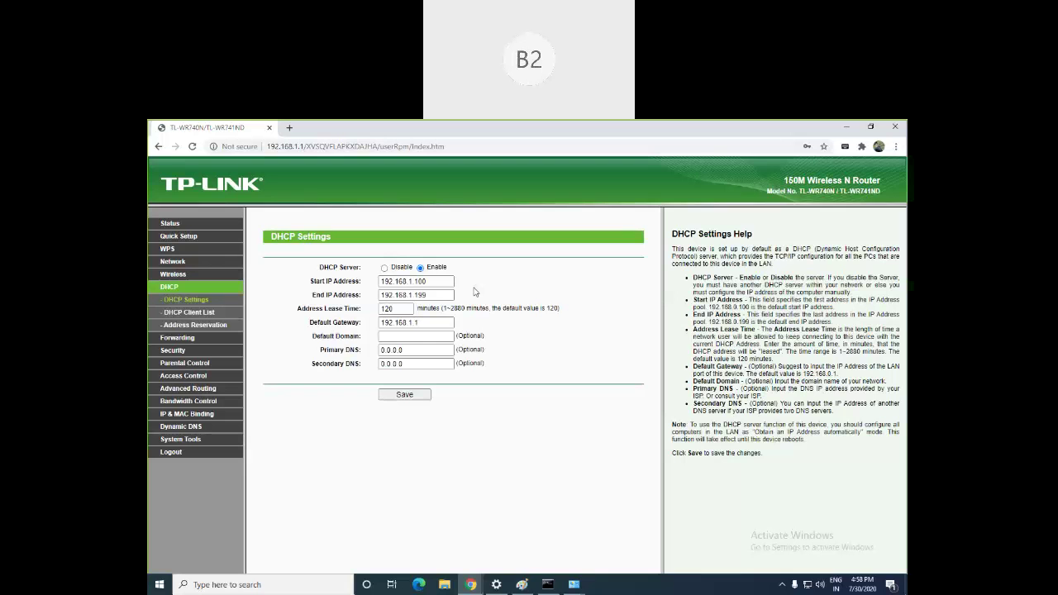
{"action": "left_click", "coordinate": [496, 585]}
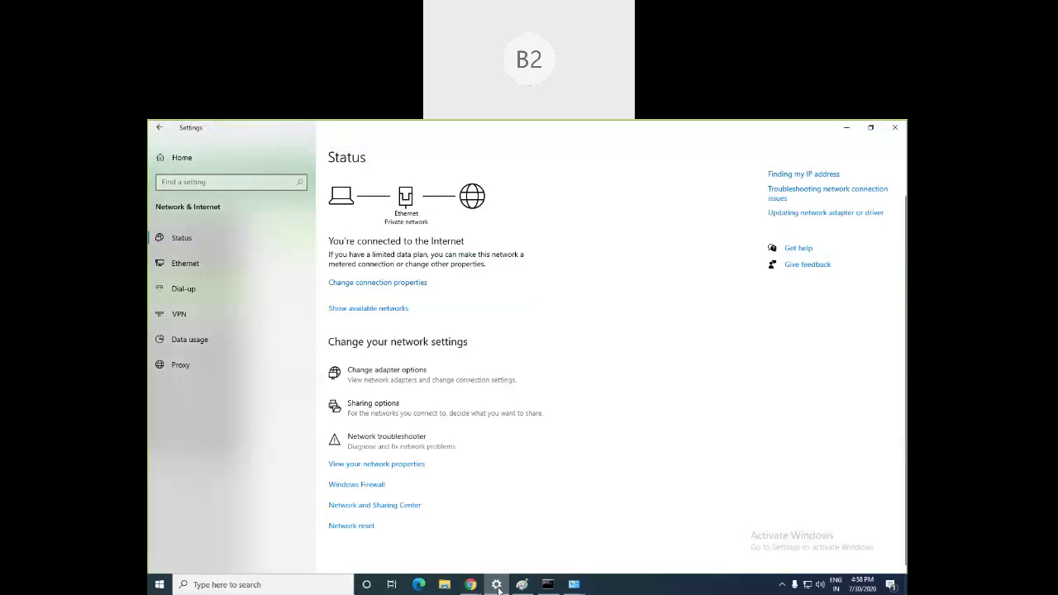
Step: Place the Ethernet Status dialog beside the router's DHCP Settings and open its connection details
{"action": "left_click", "coordinate": [496, 585]}
{"action": "mouse_move", "coordinate": [574, 584]}
{"action": "left_click", "coordinate": [616, 522]}
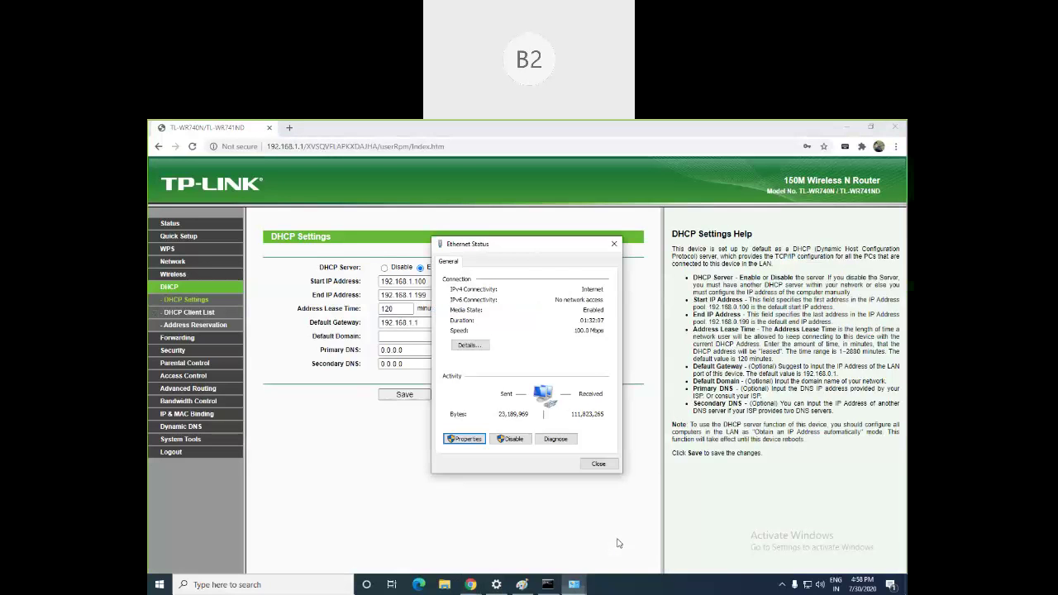
{"action": "left_click_drag", "start_coordinate": [522, 252], "coordinate": [610, 253]}
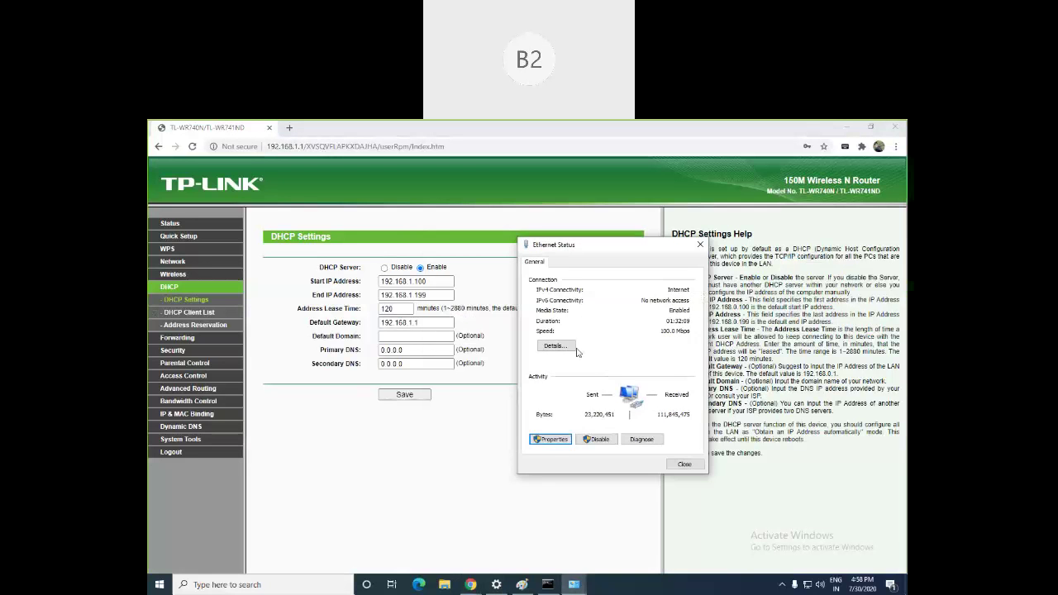
{"action": "left_click", "coordinate": [558, 346]}
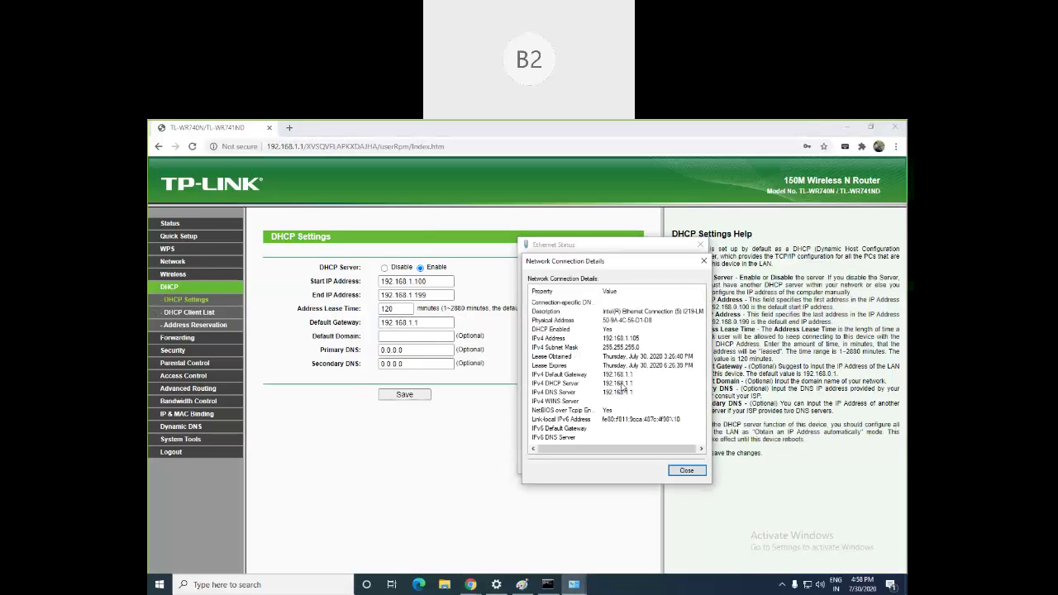
{"action": "left_click", "coordinate": [542, 137]}
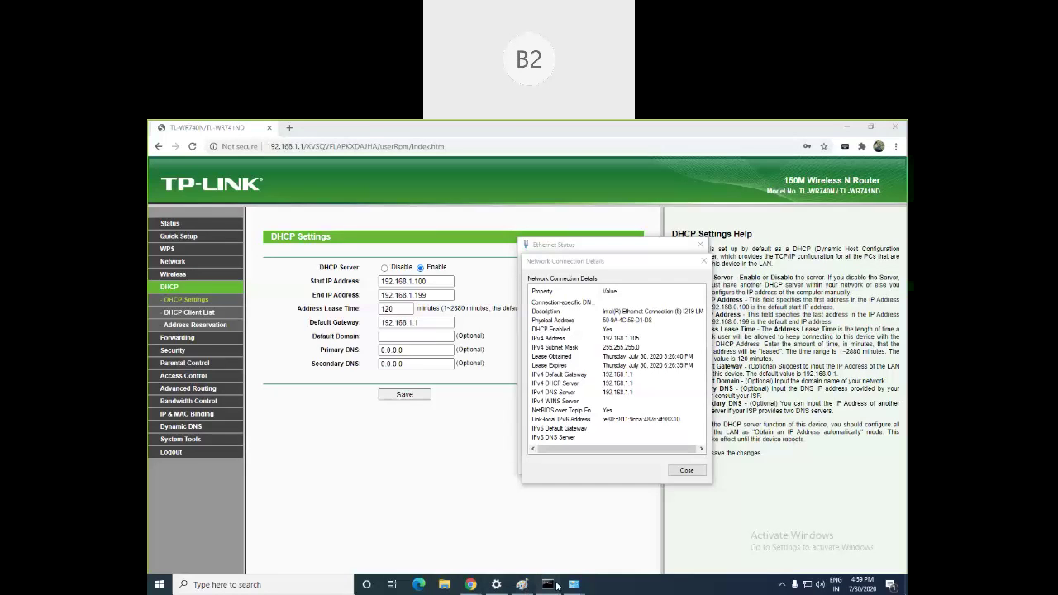
Step: Review the arp -a table in Command Prompt, then bring the Network & Internet Status page forward
{"action": "left_click", "coordinate": [547, 584]}
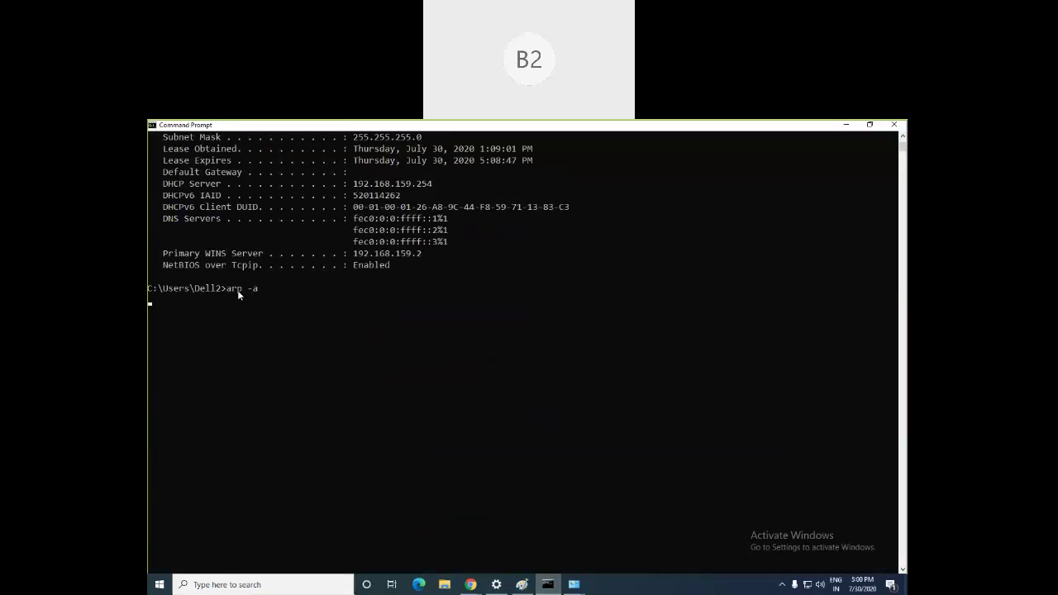
{"action": "scroll", "coordinate": [238, 293], "scroll_direction": "up", "scroll_amount": 4}
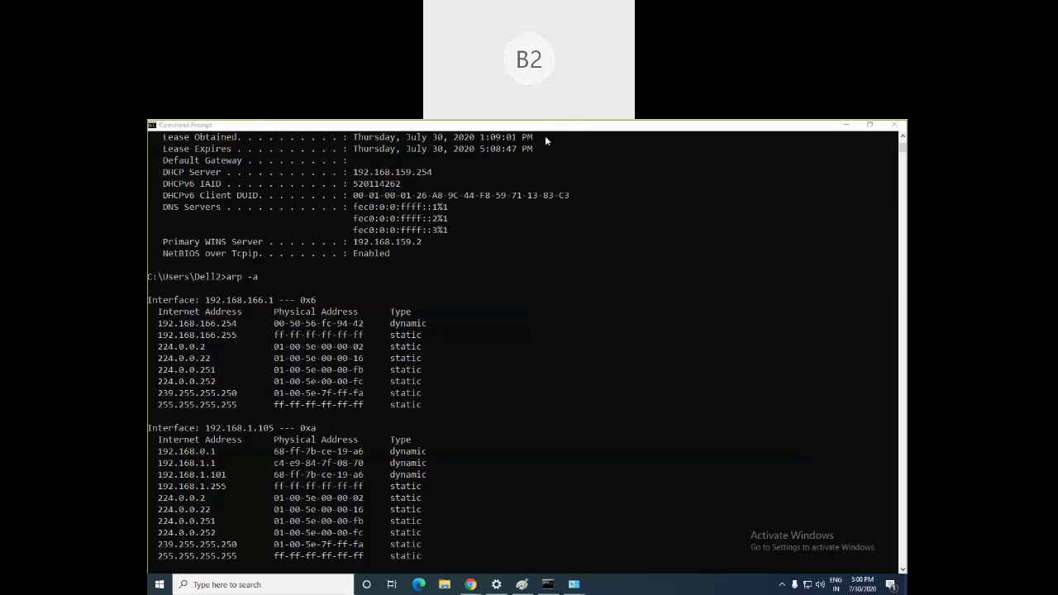
{"action": "mouse_move", "coordinate": [574, 585]}
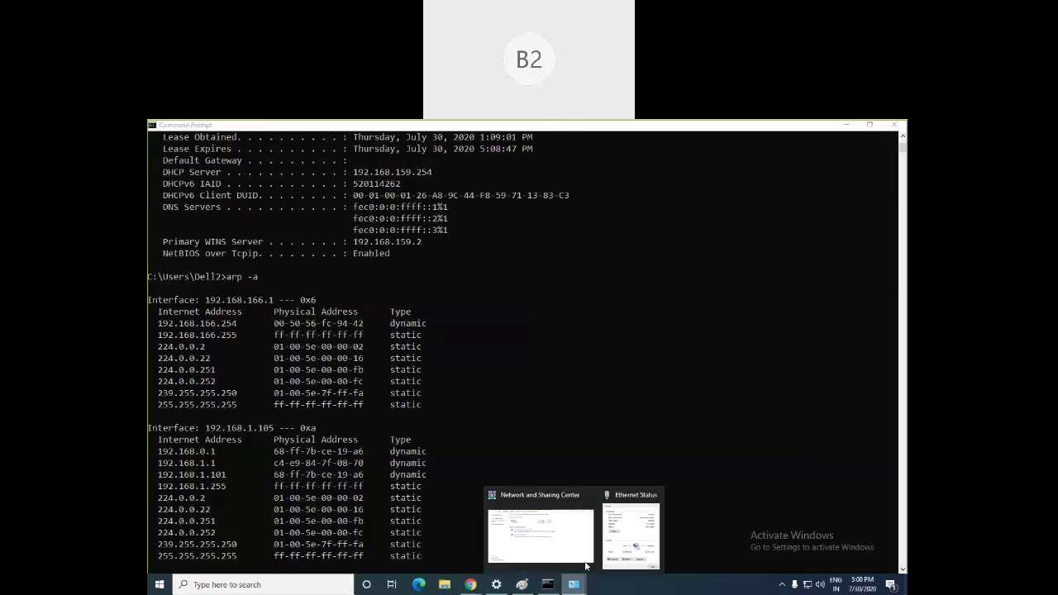
{"action": "left_click", "coordinate": [618, 529]}
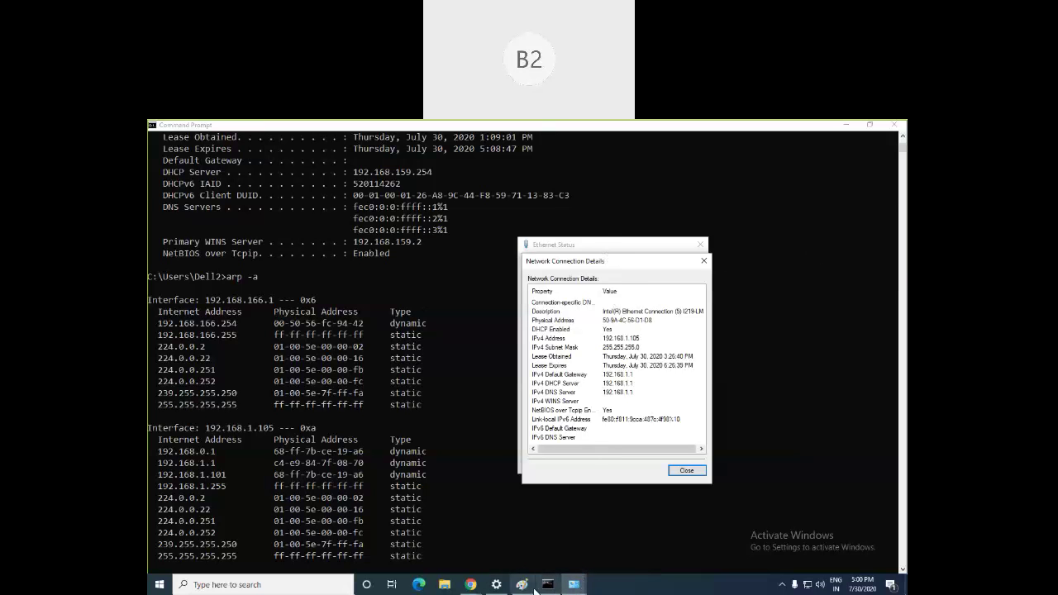
{"action": "left_click", "coordinate": [496, 584]}
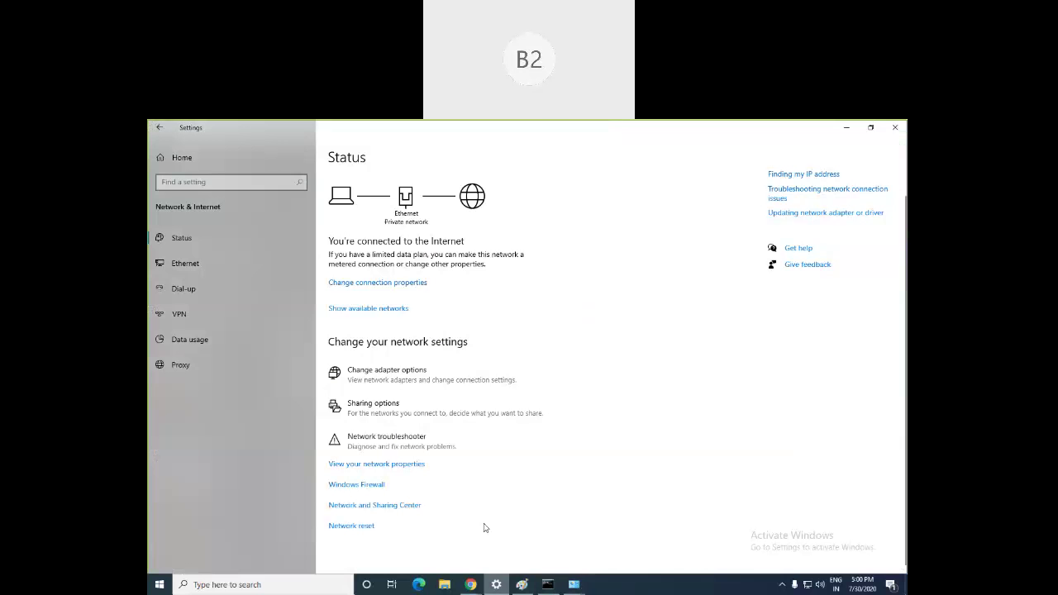
Step: Open the Ethernet connection details from Network and Sharing Center, then close them
{"action": "left_click", "coordinate": [399, 504]}
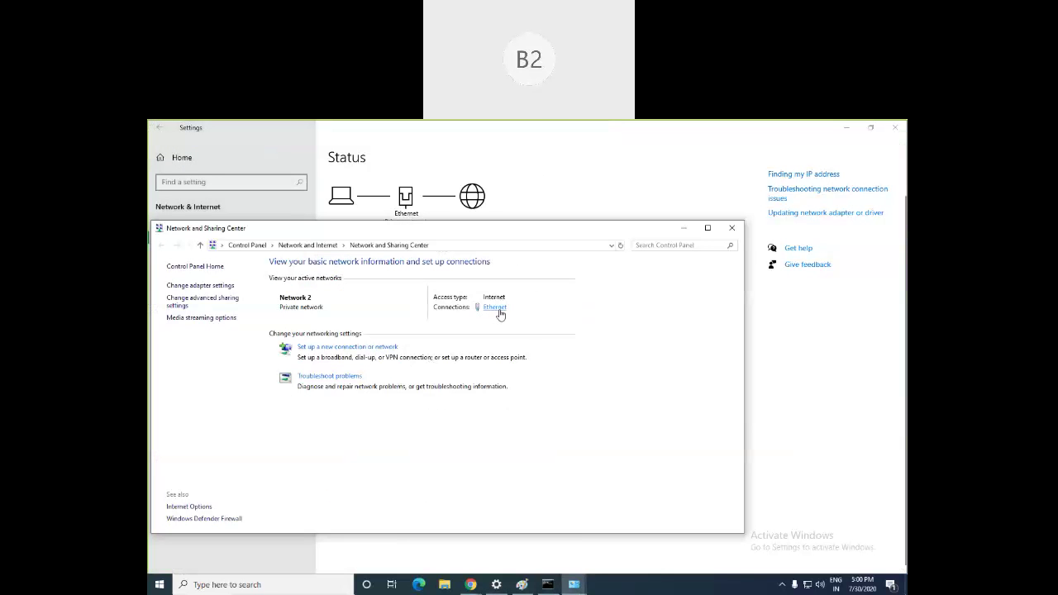
{"action": "left_click", "coordinate": [494, 306]}
{"action": "left_click", "coordinate": [529, 360]}
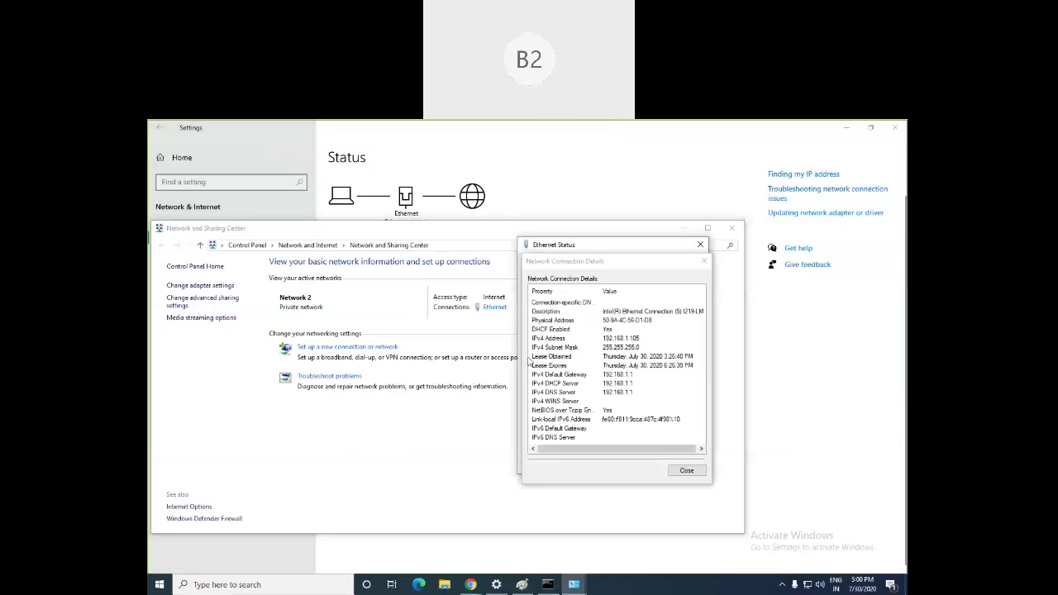
{"action": "left_click", "coordinate": [703, 261]}
Step: Review the automatic TCP/IPv4 settings, close all network dialogs and minimize Settings
{"action": "left_click", "coordinate": [551, 439]}
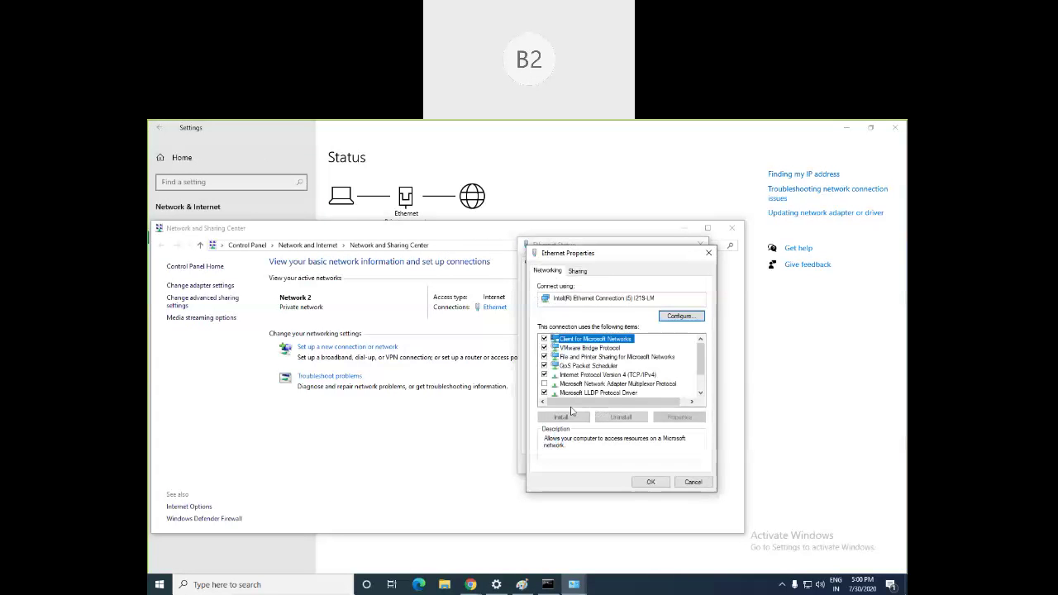
{"action": "double_click", "coordinate": [630, 377]}
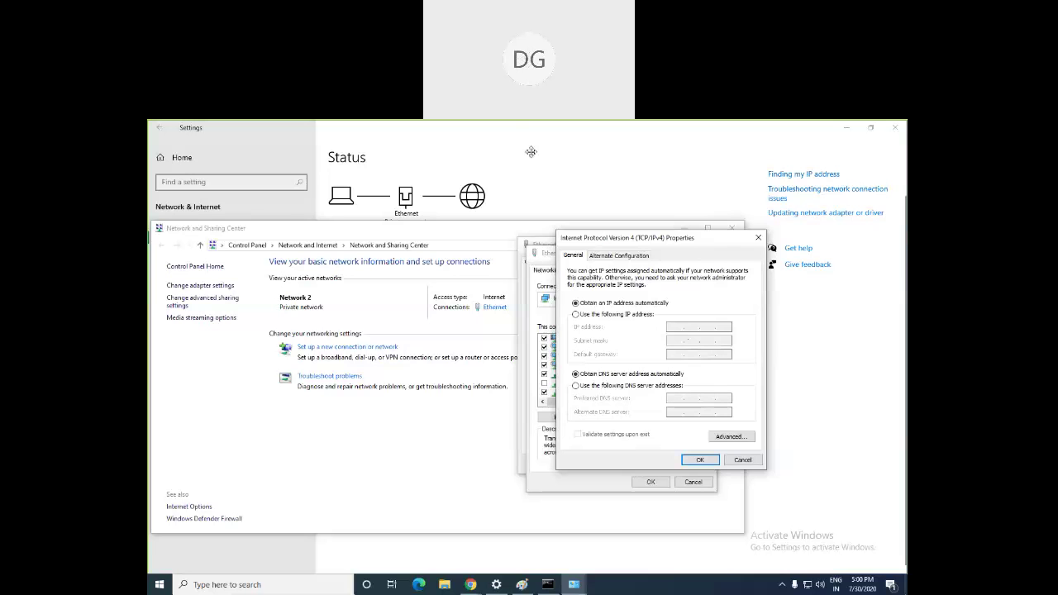
{"action": "left_click", "coordinate": [758, 237]}
{"action": "left_click", "coordinate": [707, 254]}
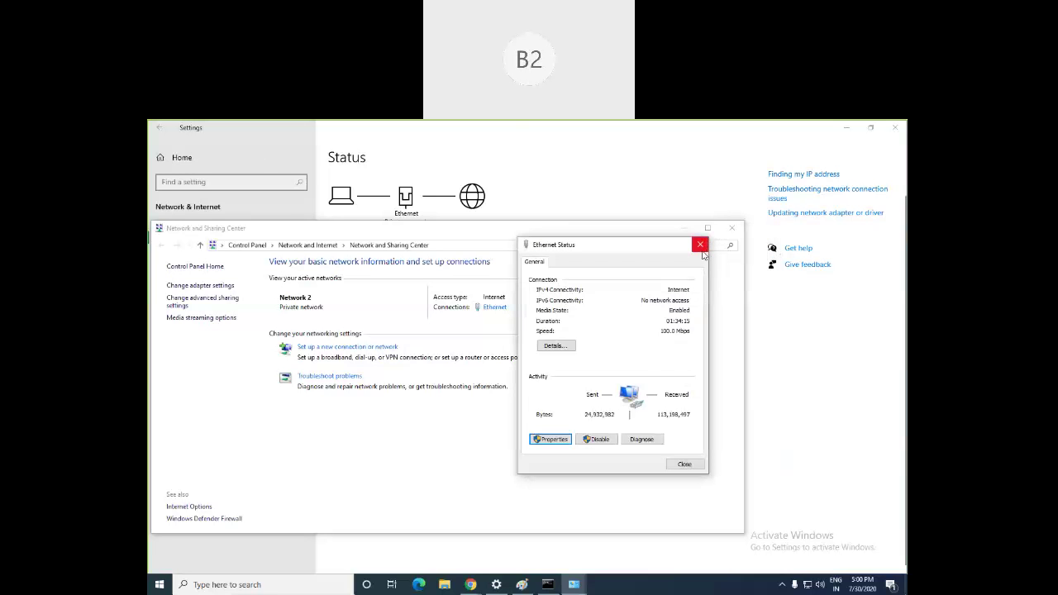
{"action": "left_click", "coordinate": [700, 245]}
{"action": "left_click", "coordinate": [731, 228]}
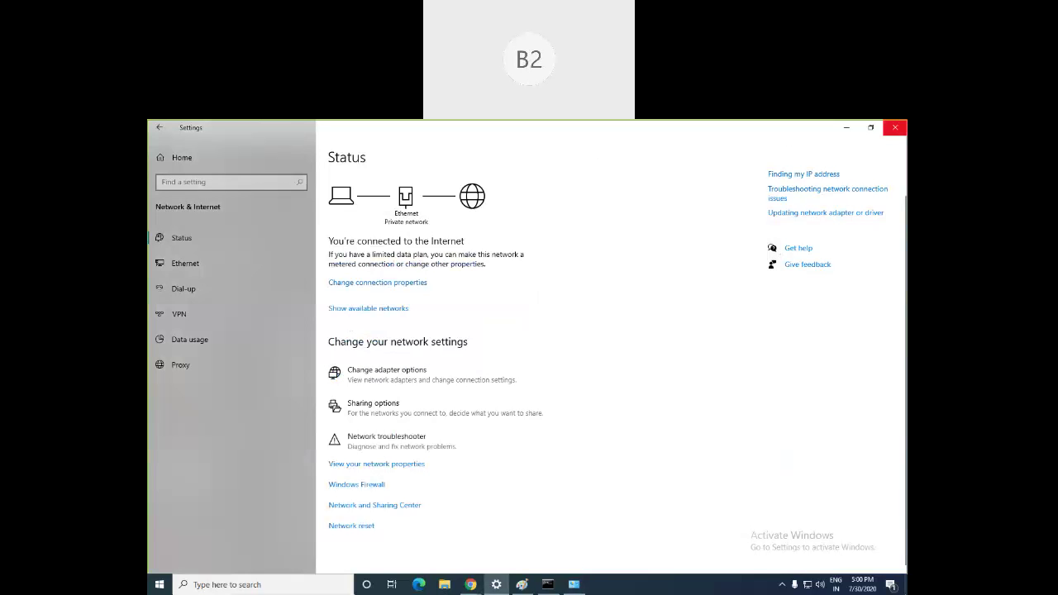
{"action": "left_click", "coordinate": [847, 128]}
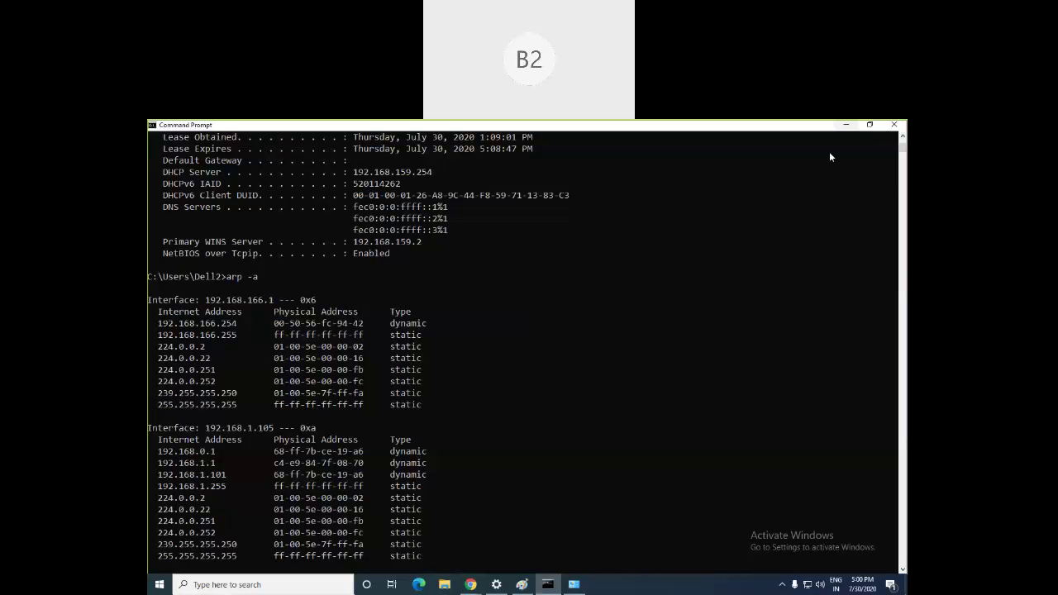
{"action": "scroll", "coordinate": [290, 376], "scroll_direction": "up", "scroll_amount": 15}
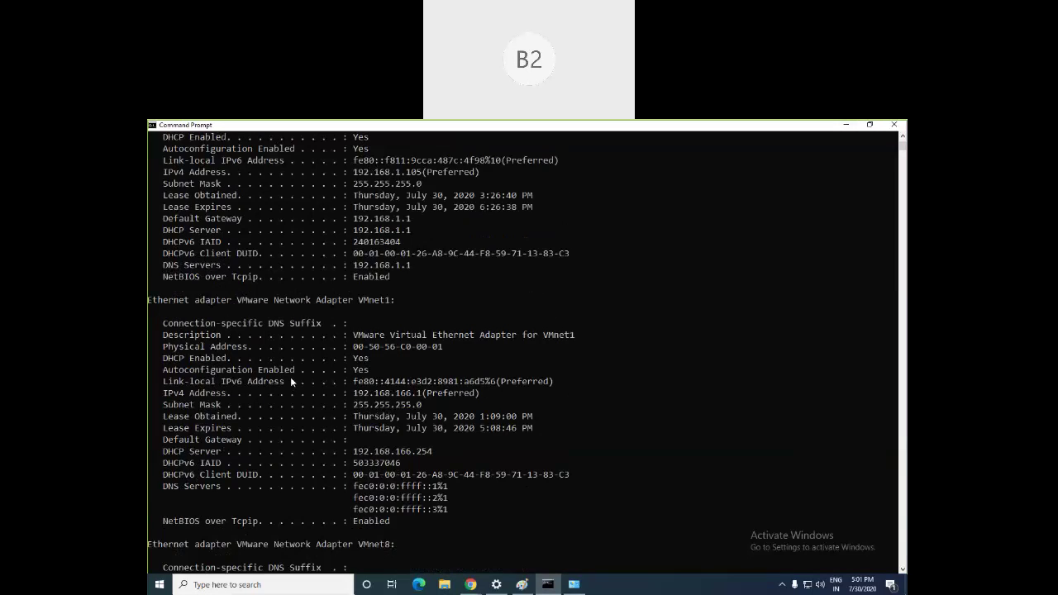
{"action": "scroll", "coordinate": [293, 375], "scroll_direction": "up", "scroll_amount": 6}
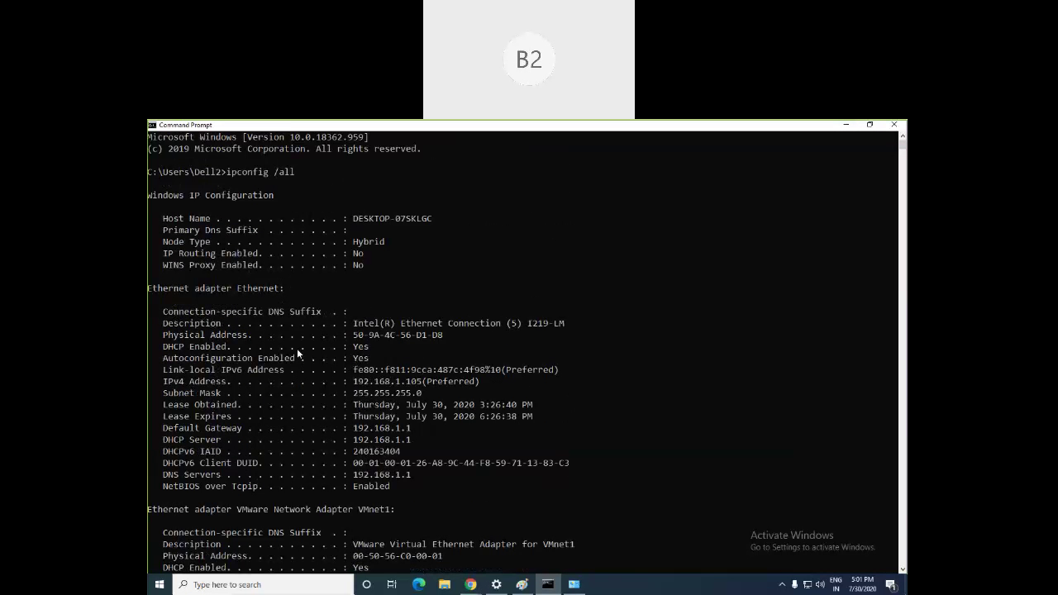
{"action": "scroll", "coordinate": [297, 347], "scroll_direction": "down", "scroll_amount": 12}
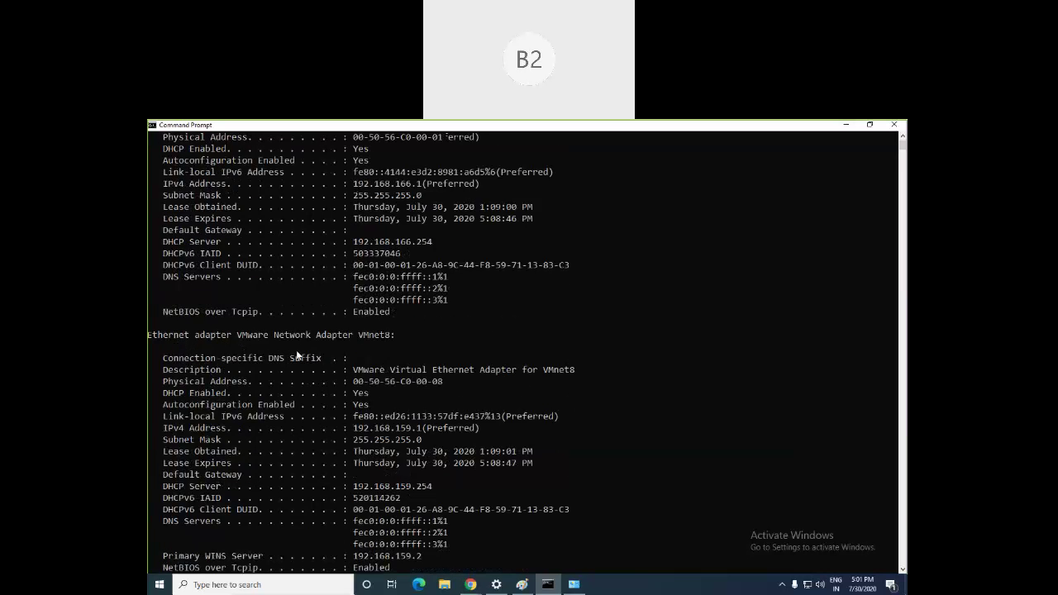
{"action": "scroll", "coordinate": [296, 352], "scroll_direction": "down", "scroll_amount": 15}
{"action": "scroll", "coordinate": [296, 350], "scroll_direction": "up", "scroll_amount": 7}
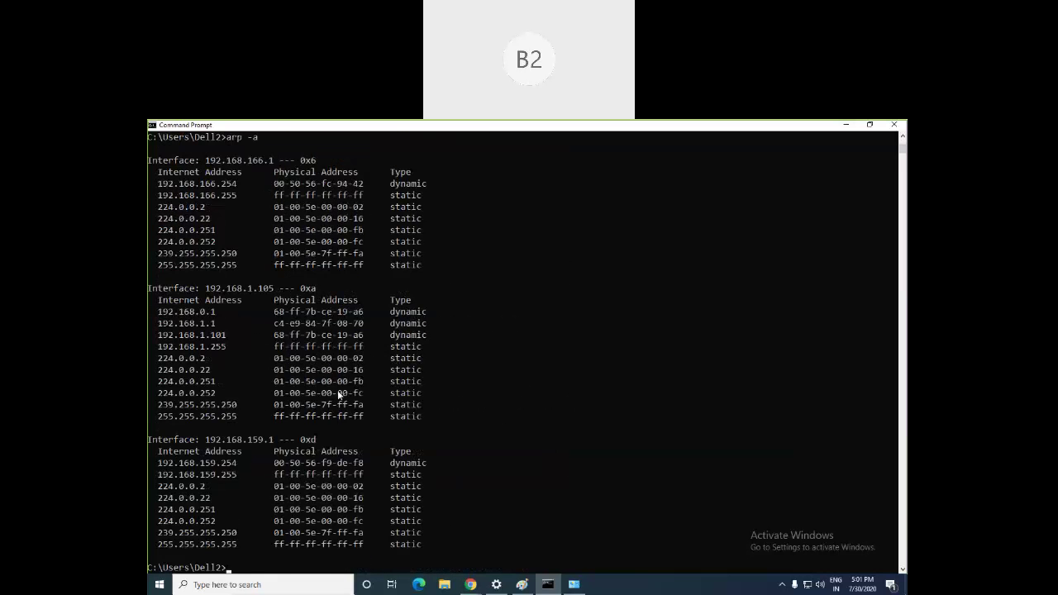
{"action": "scroll", "coordinate": [337, 394], "scroll_direction": "up", "scroll_amount": 2}
{"action": "scroll", "coordinate": [355, 395], "scroll_direction": "up", "scroll_amount": 1}
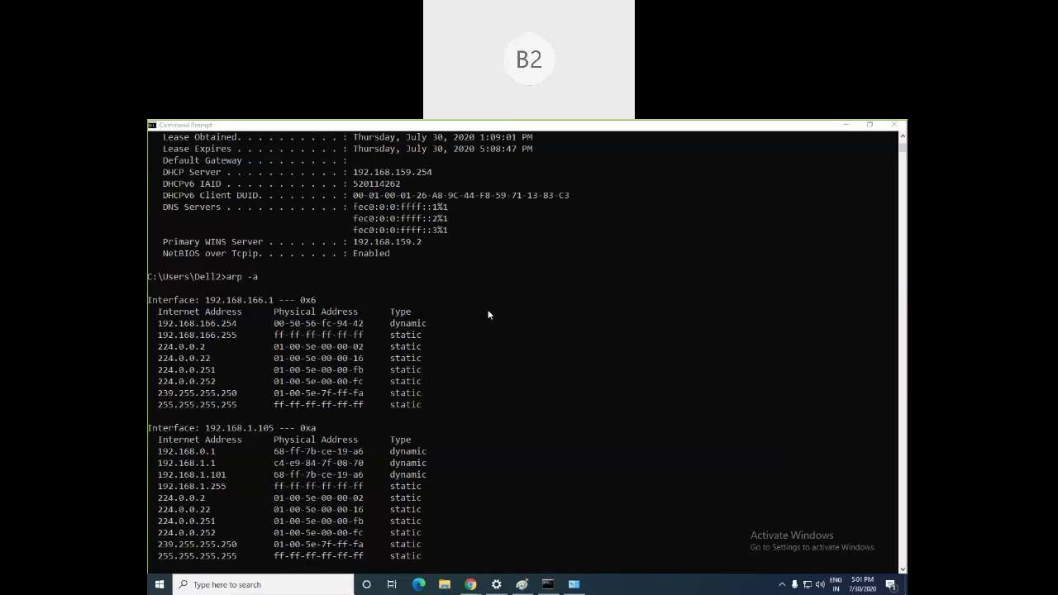
{"action": "scroll", "coordinate": [488, 315], "scroll_direction": "down", "scroll_amount": 1}
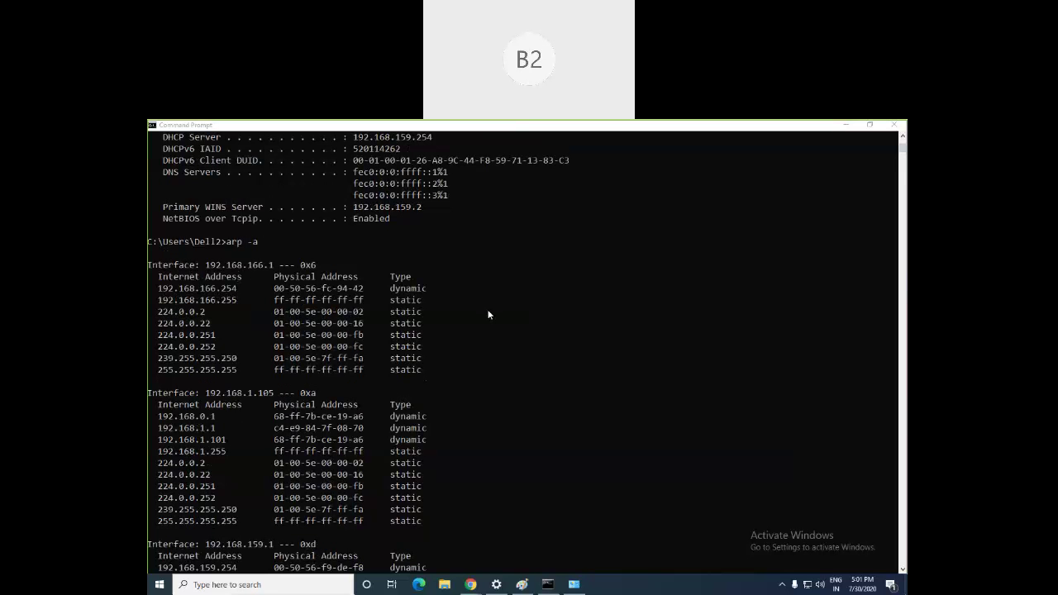
{"action": "scroll", "coordinate": [488, 316], "scroll_direction": "down", "scroll_amount": 1}
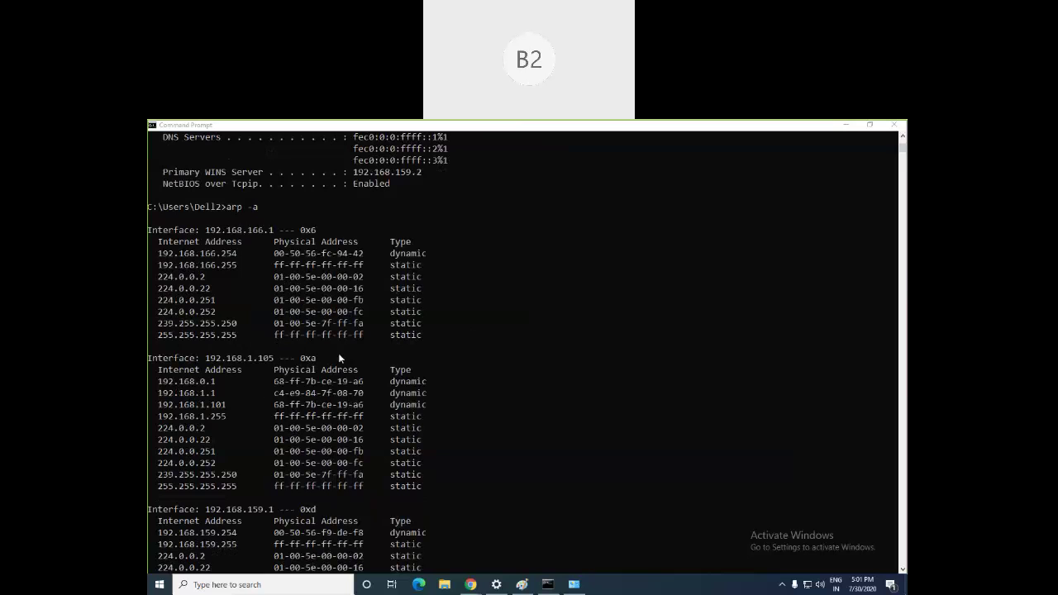
{"action": "left_click", "coordinate": [258, 367]}
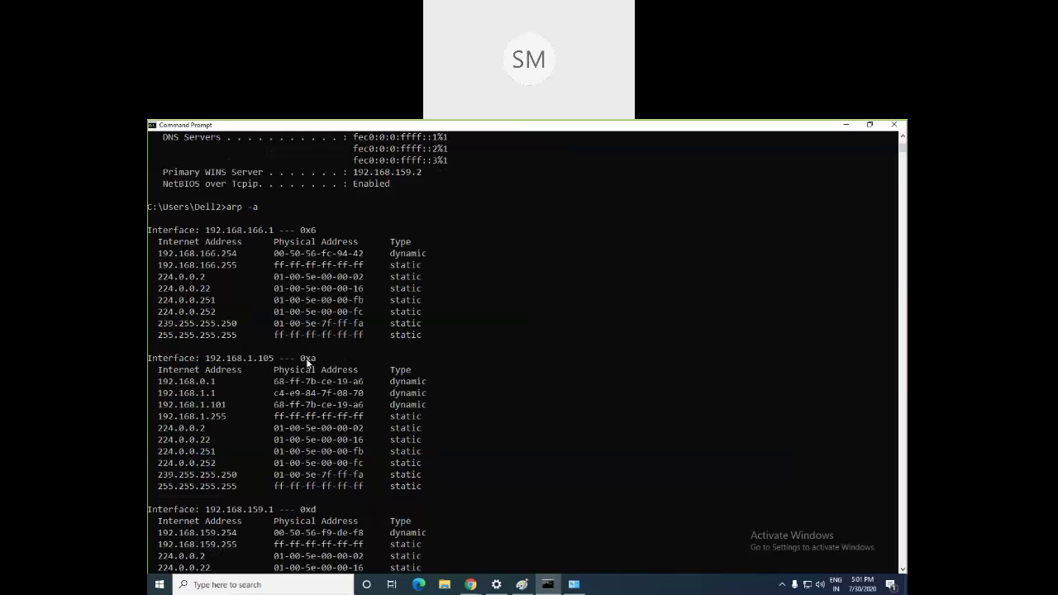
{"action": "scroll", "coordinate": [318, 363], "scroll_direction": "down", "scroll_amount": 1}
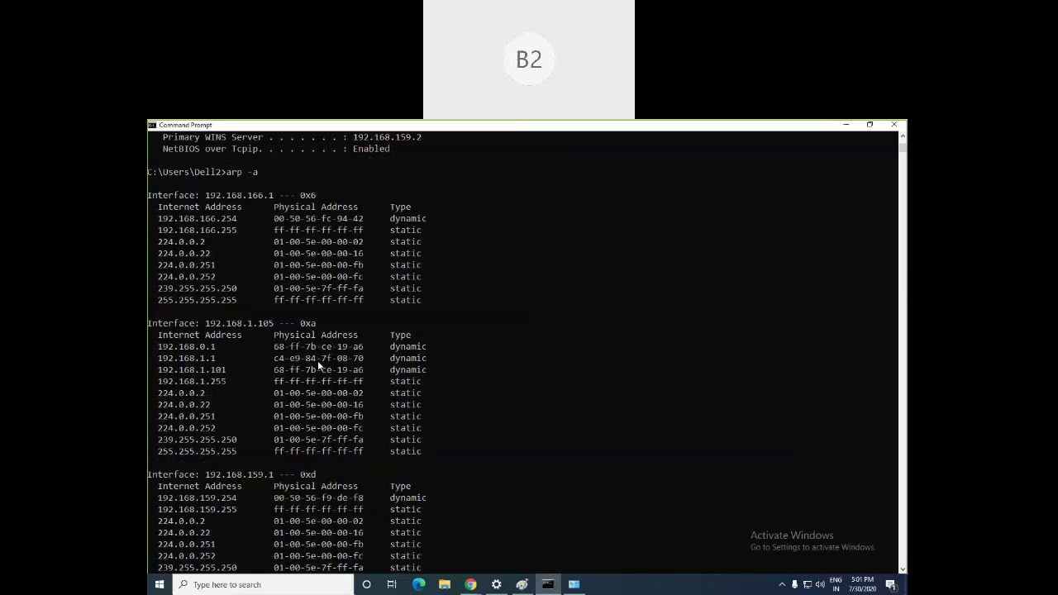
{"action": "scroll", "coordinate": [318, 364], "scroll_direction": "up", "scroll_amount": 1}
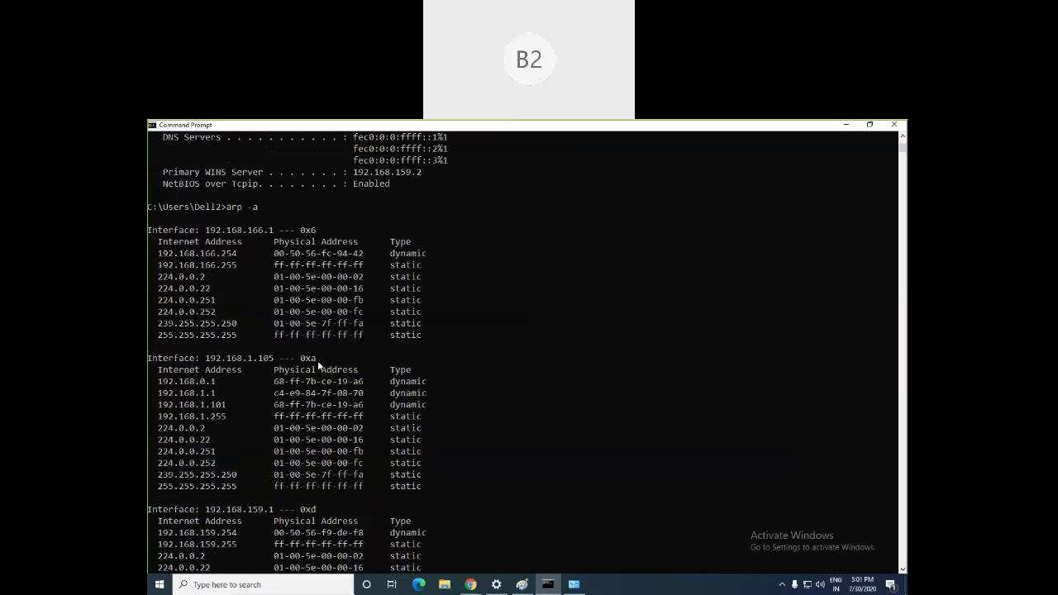
{"action": "scroll", "coordinate": [318, 360], "scroll_direction": "down", "scroll_amount": 6}
{"action": "scroll", "coordinate": [318, 360], "scroll_direction": "up", "scroll_amount": 5}
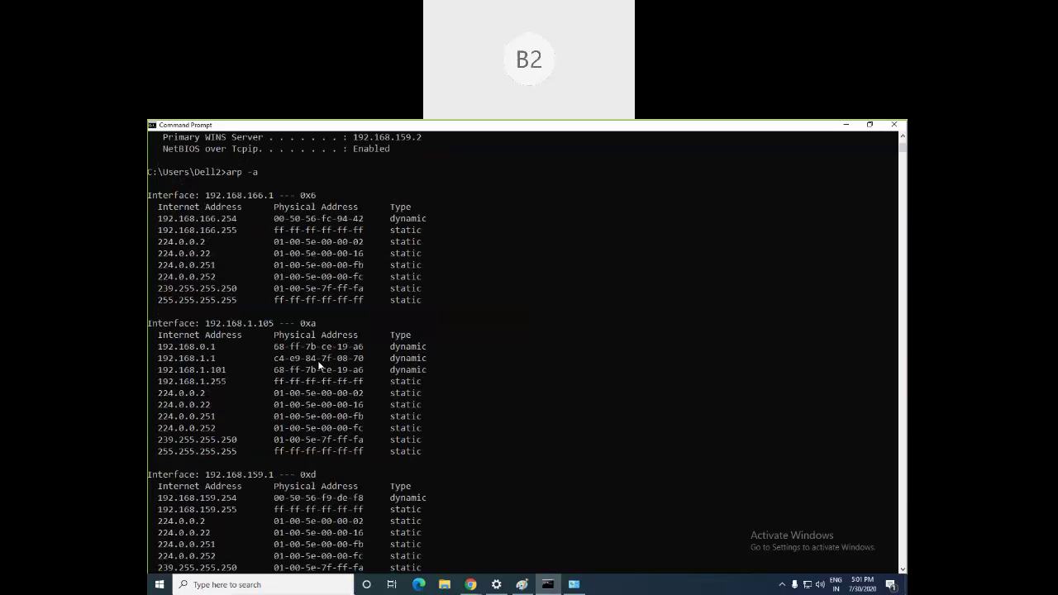
{"action": "scroll", "coordinate": [317, 364], "scroll_direction": "down", "scroll_amount": 3}
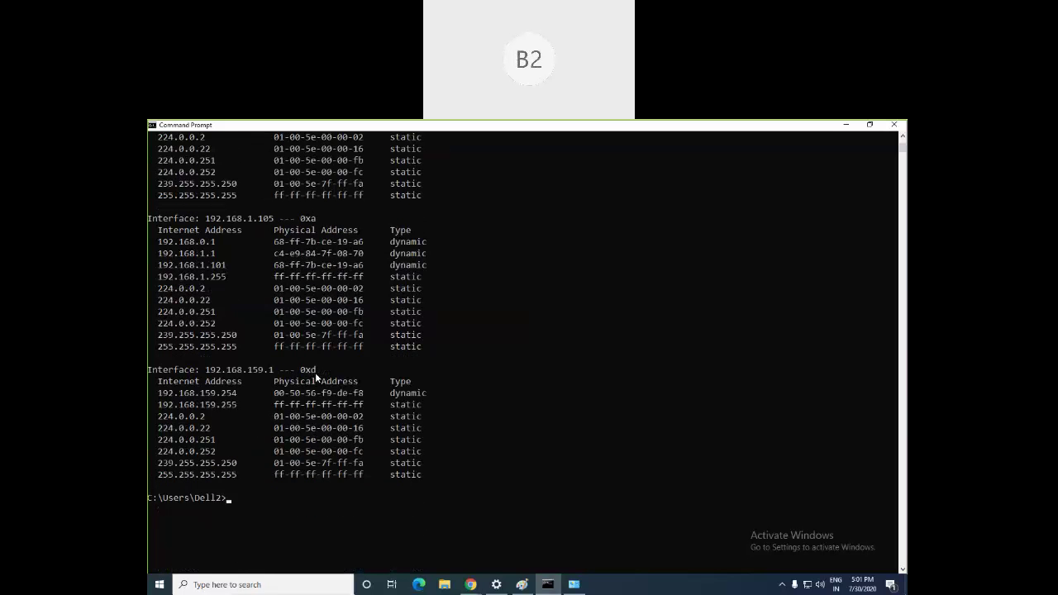
{"action": "scroll", "coordinate": [315, 371], "scroll_direction": "up", "scroll_amount": 3}
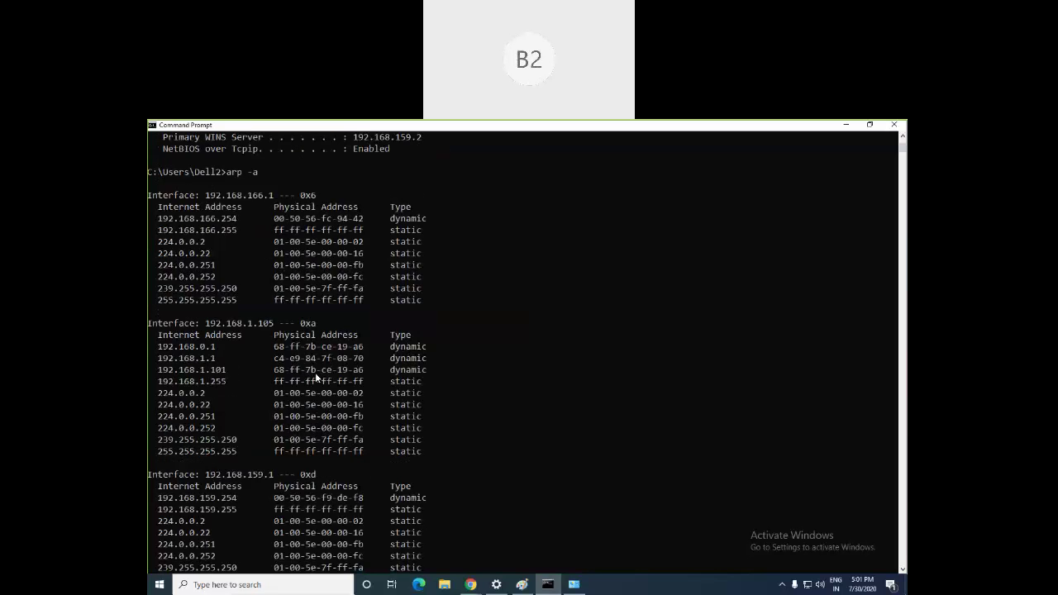
{"action": "scroll", "coordinate": [315, 372], "scroll_direction": "down", "scroll_amount": 2}
{"action": "scroll", "coordinate": [315, 372], "scroll_direction": "up", "scroll_amount": 1}
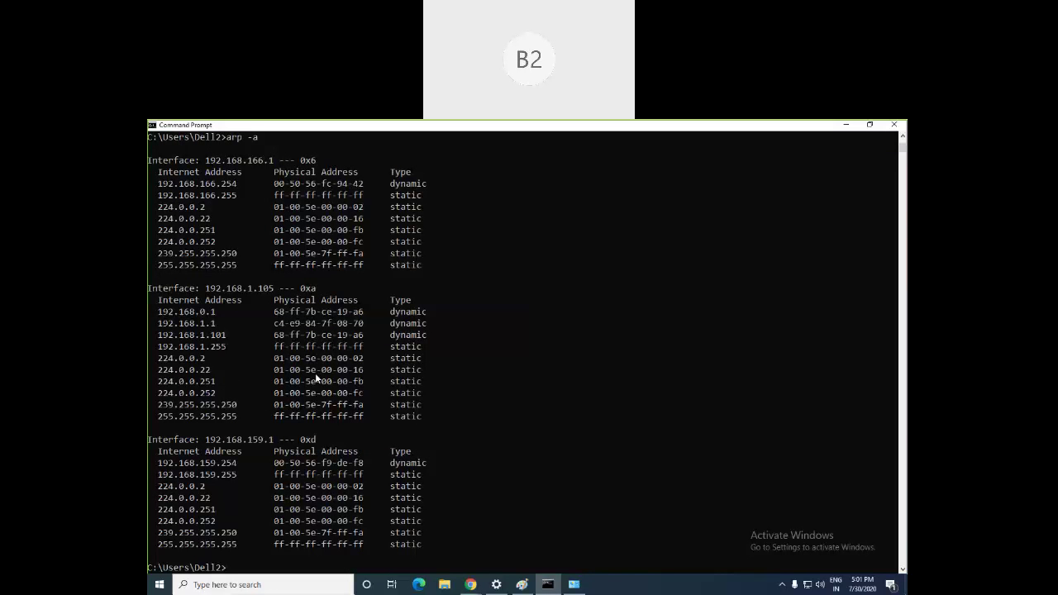